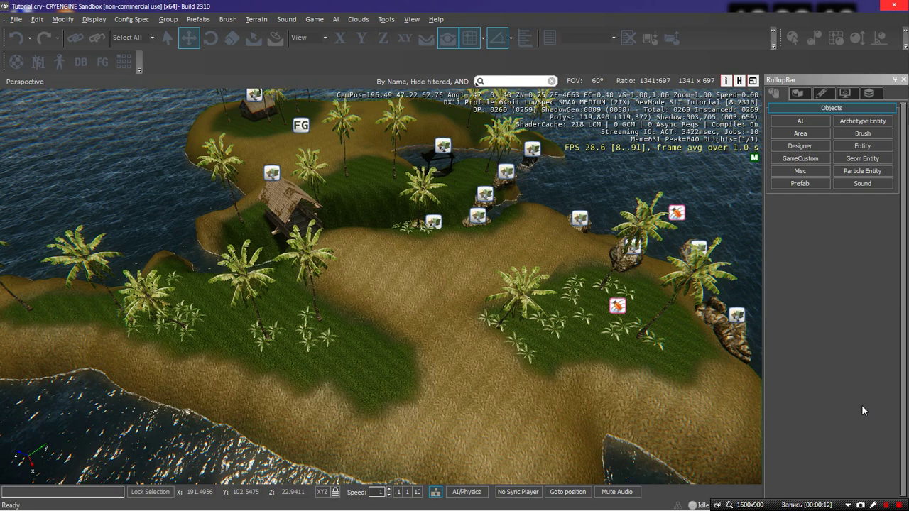
# Look at the available Sound object types in the object list
pyautogui.click(858, 184)
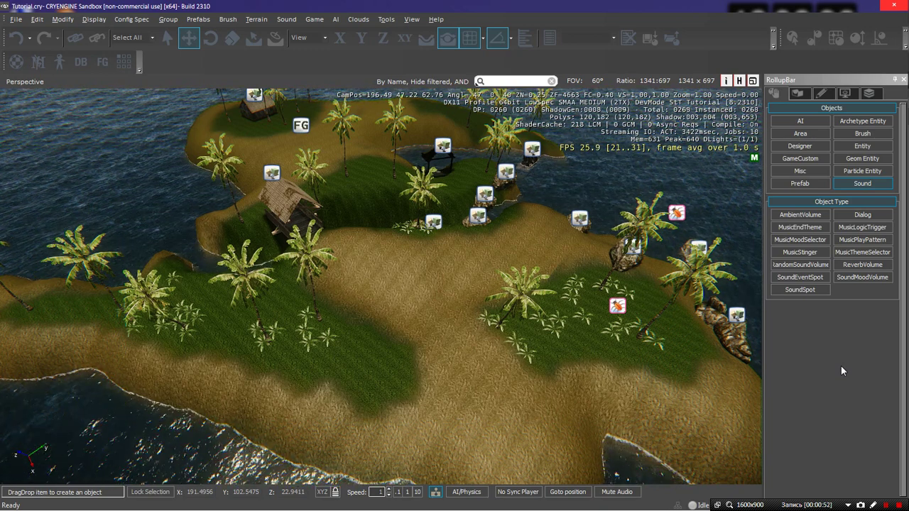
pyautogui.click(853, 183)
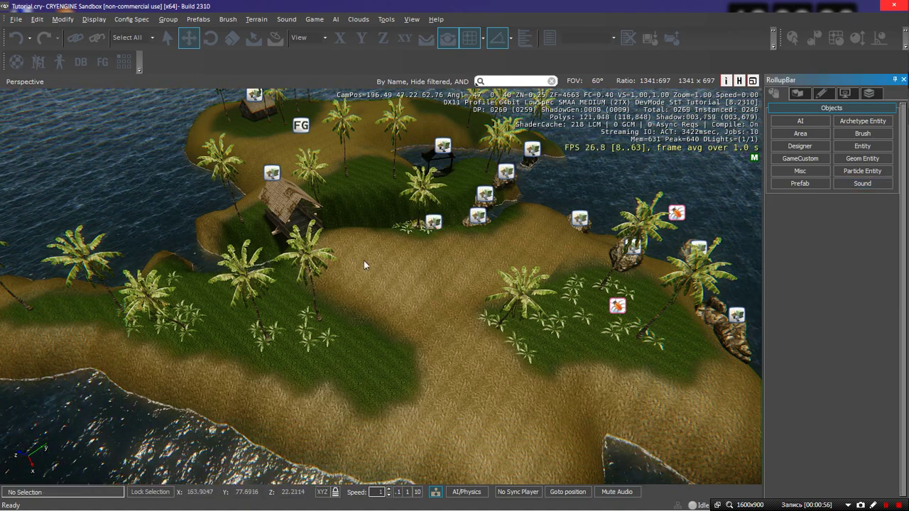
# Examine the island's grassy areas, rocks and shoreline from ground level and from above
pyautogui.press('s')
pyautogui.moveTo(365, 262); pyautogui.dragTo(313, 227, button='right')
pyautogui.press('w')
pyautogui.press('a')
pyautogui.press('d')
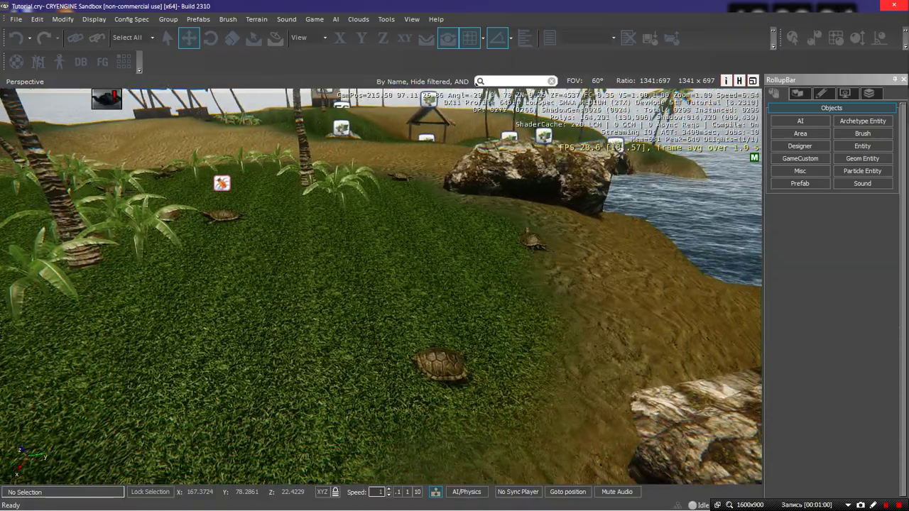
pyautogui.scroll(-6, 484, 313)
pyautogui.press('a')
pyautogui.moveTo(455, 284); pyautogui.dragTo(569, 312, button='right')
pyautogui.press('w')
pyautogui.press('a')
pyautogui.press('s')
# Create an Area Shape object and place its first point on the tip of the narrow sandy spit
pyautogui.click(805, 135)
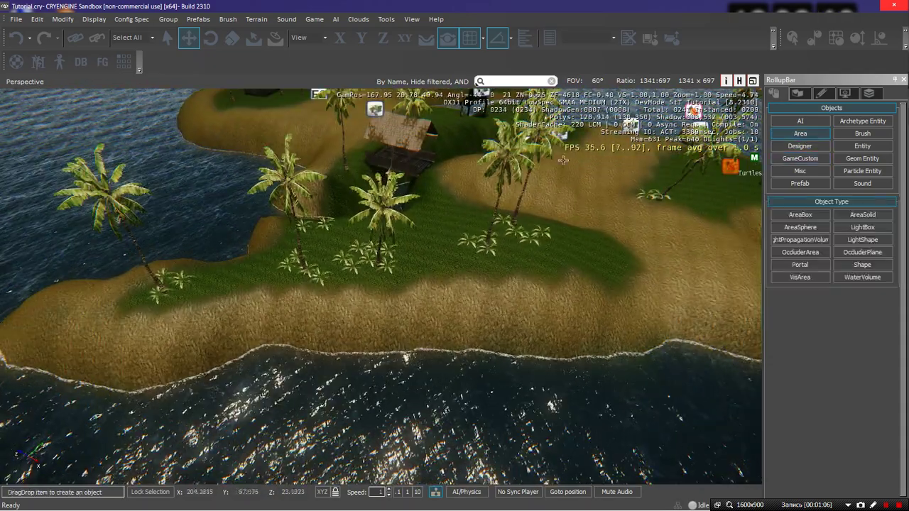
pyautogui.click(866, 268)
pyautogui.press('a')
pyautogui.moveTo(260, 258)
pyautogui.mouseDown(button='right')
pyautogui.moveTo(292, 282)
pyautogui.moveTo(250, 260)
pyautogui.mouseUp(button='right')
pyautogui.press('s')
pyautogui.press('a')
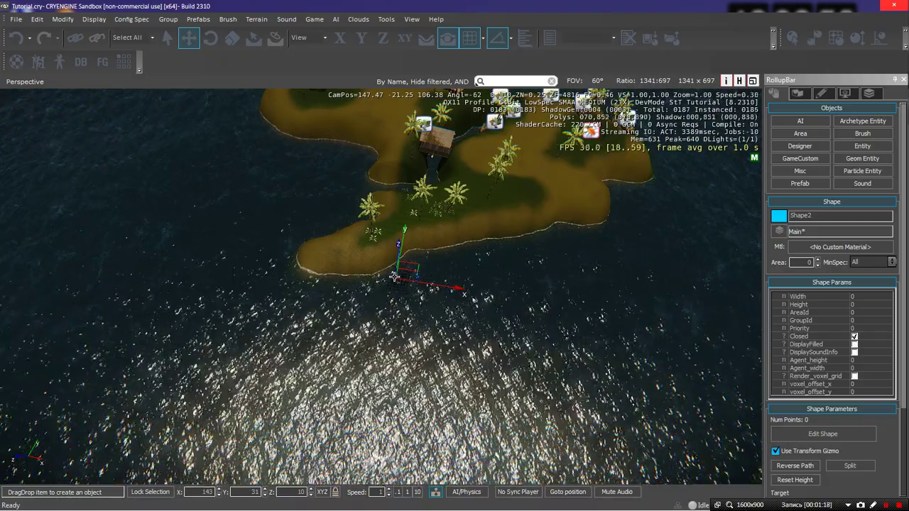
pyautogui.press('s')
pyautogui.moveTo(394, 277)
pyautogui.mouseDown(button='right')
pyautogui.moveTo(374, 270)
pyautogui.moveTo(393, 281)
pyautogui.mouseUp(button='right')
pyautogui.press('w')
pyautogui.press('s')
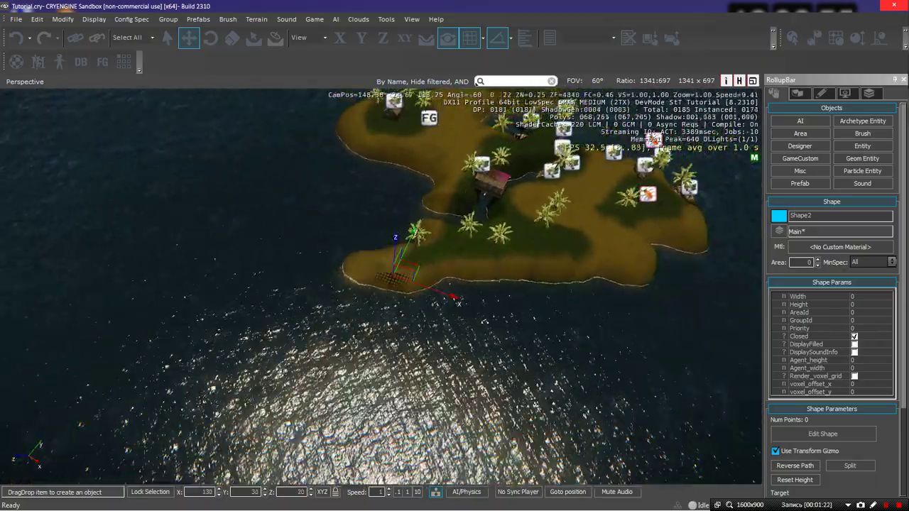
pyautogui.press('w')
pyautogui.scroll(4, 395, 277)
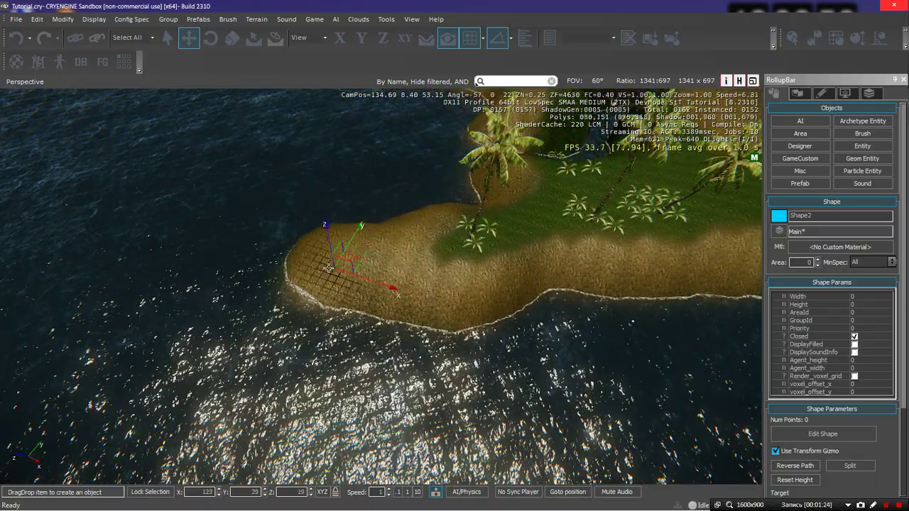
pyautogui.click(314, 270)
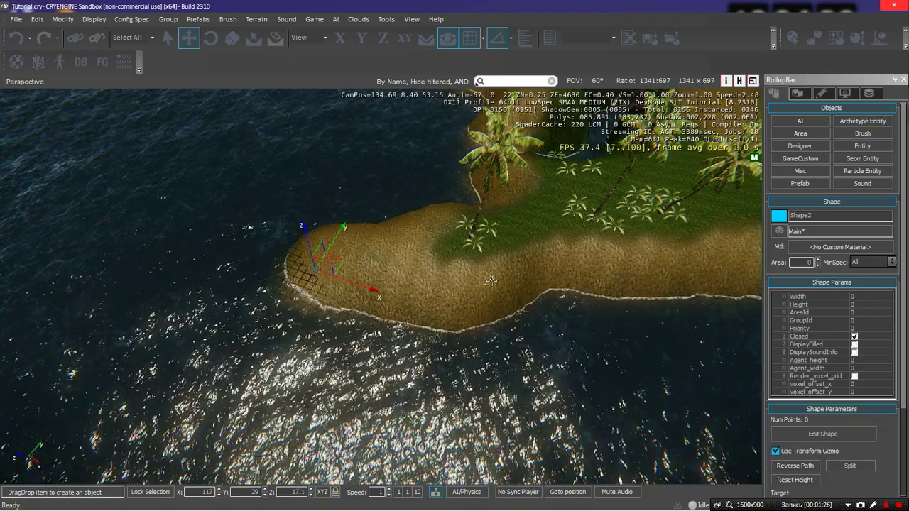
# Add shape points along the sandy beach from the spit, past the palm grove and around the small cove
pyautogui.click(492, 281)
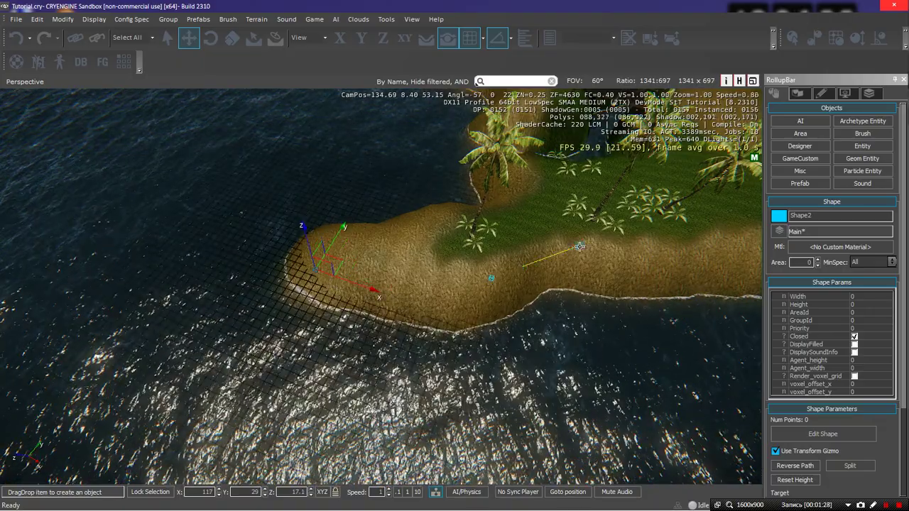
pyautogui.click(547, 239)
pyautogui.press('d')
pyautogui.moveTo(548, 239); pyautogui.dragTo(544, 240, button='right')
pyautogui.press('s')
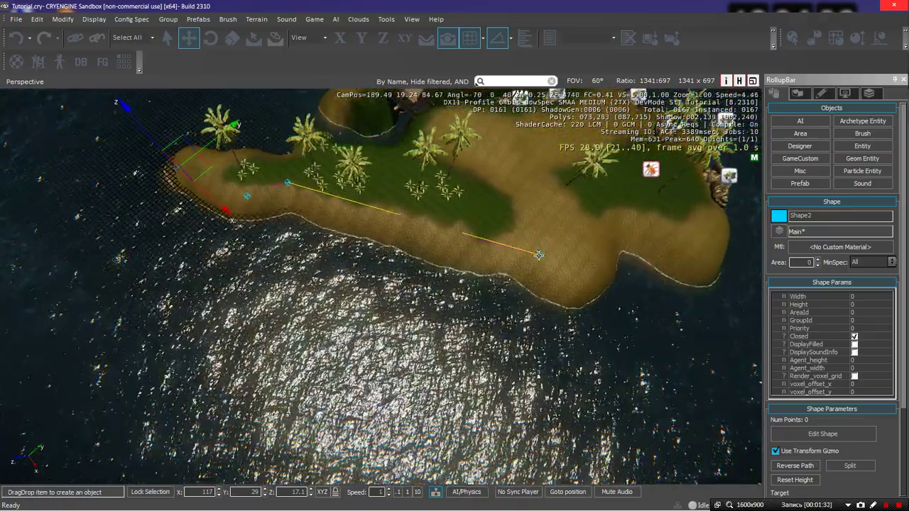
pyautogui.click(540, 256)
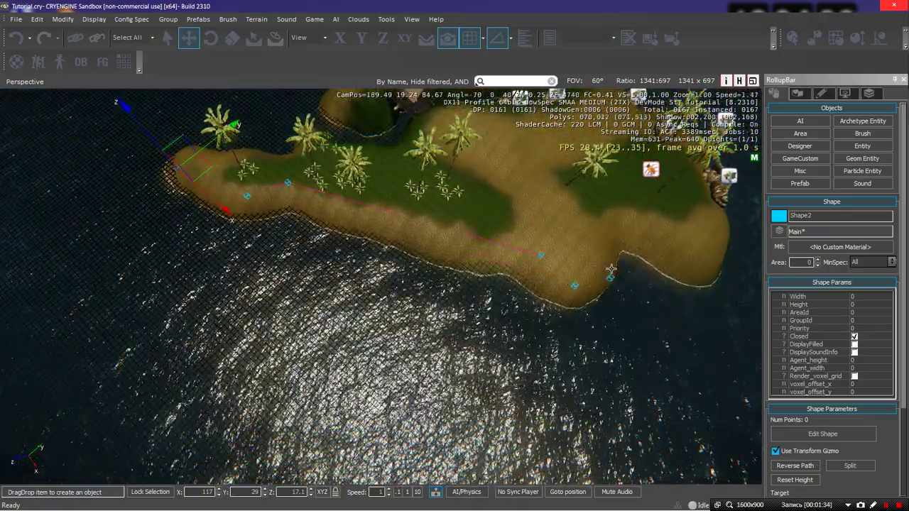
pyautogui.click(610, 265)
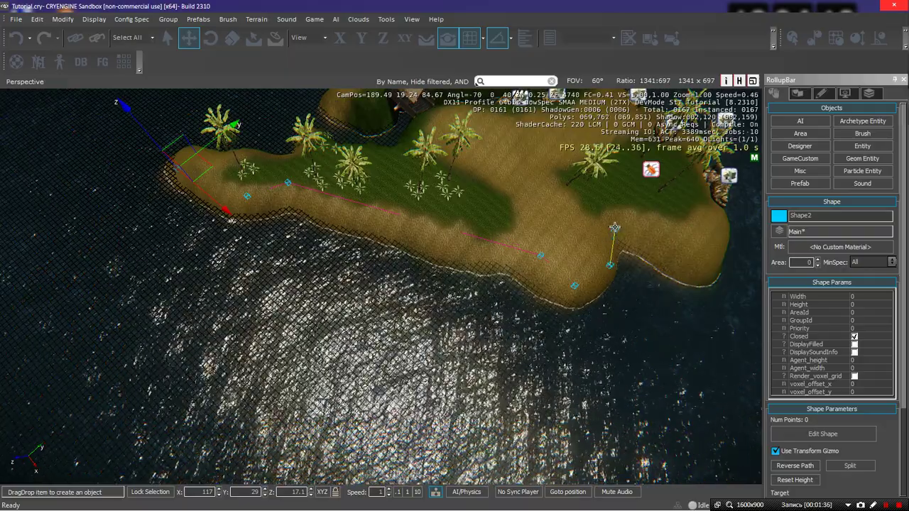
pyautogui.click(636, 225)
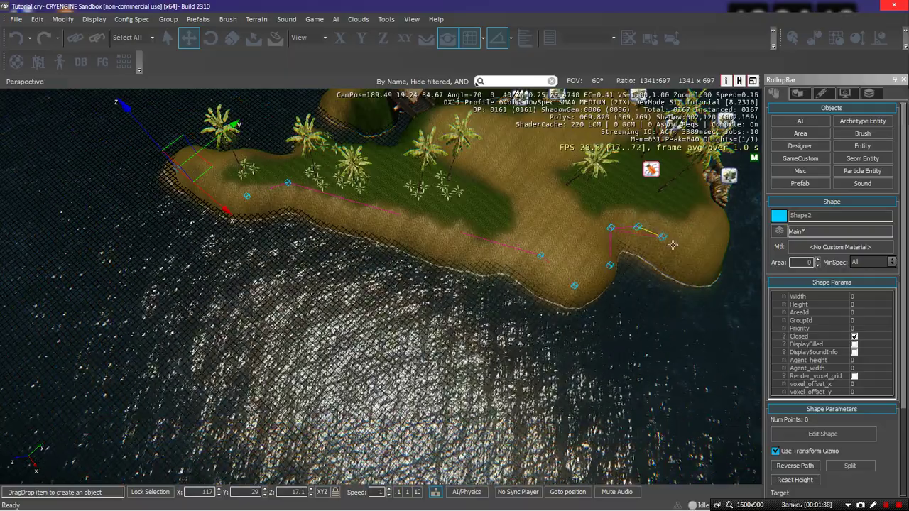
pyautogui.click(708, 257)
# Continue the shape outline around the rocky headland to the shore point beyond its boulders
pyautogui.press('d')
pyautogui.moveTo(708, 257)
pyautogui.mouseDown(button='right')
pyautogui.moveTo(687, 259)
pyautogui.moveTo(698, 278)
pyautogui.moveTo(724, 250)
pyautogui.moveTo(701, 267)
pyautogui.mouseUp(button='right')
pyautogui.press('w')
pyautogui.press('s')
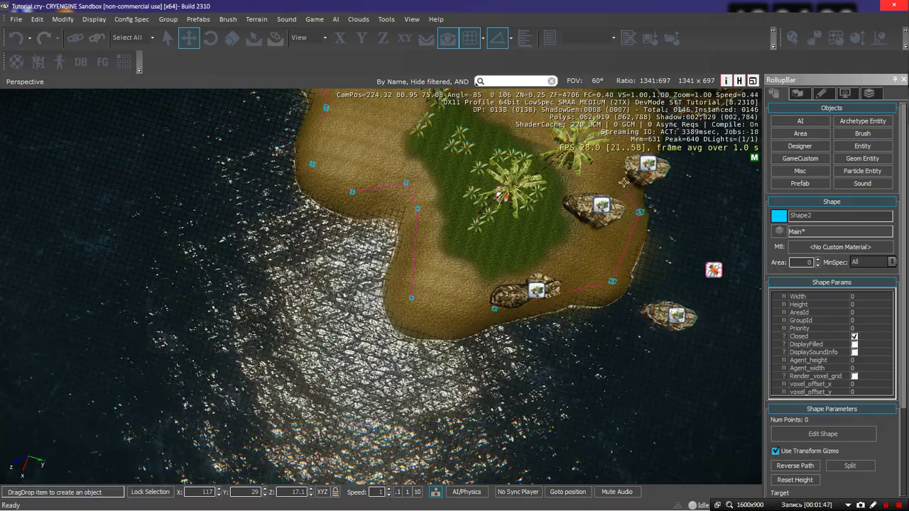
pyautogui.press('d')
pyautogui.moveTo(622, 173); pyautogui.dragTo(535, 235, button='right')
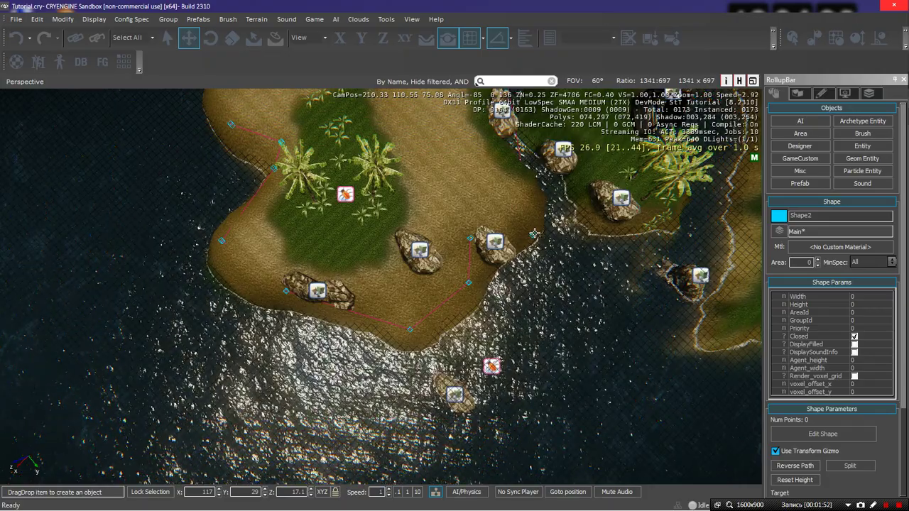
pyautogui.click(534, 234)
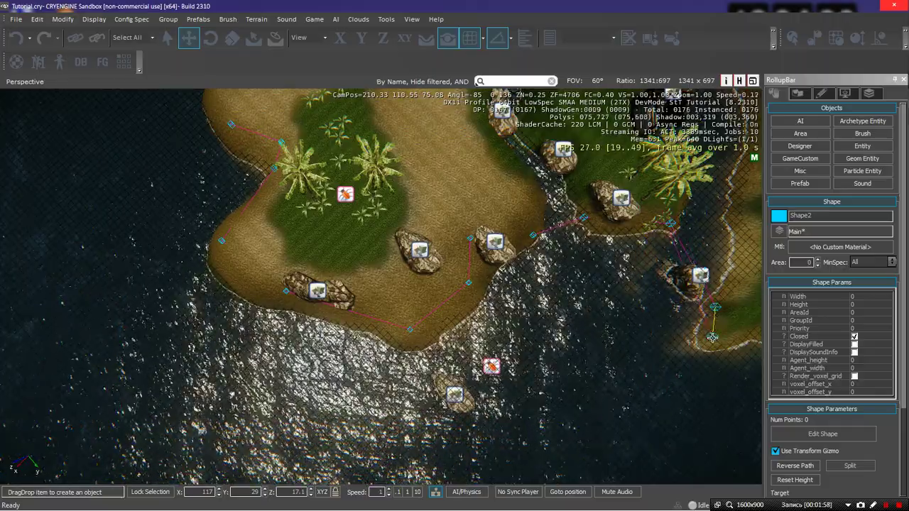
# Trace the shape outline around the small palm-covered point across the channel and onto its outer beach
pyautogui.press('d')
pyautogui.press('s')
pyautogui.press('w')
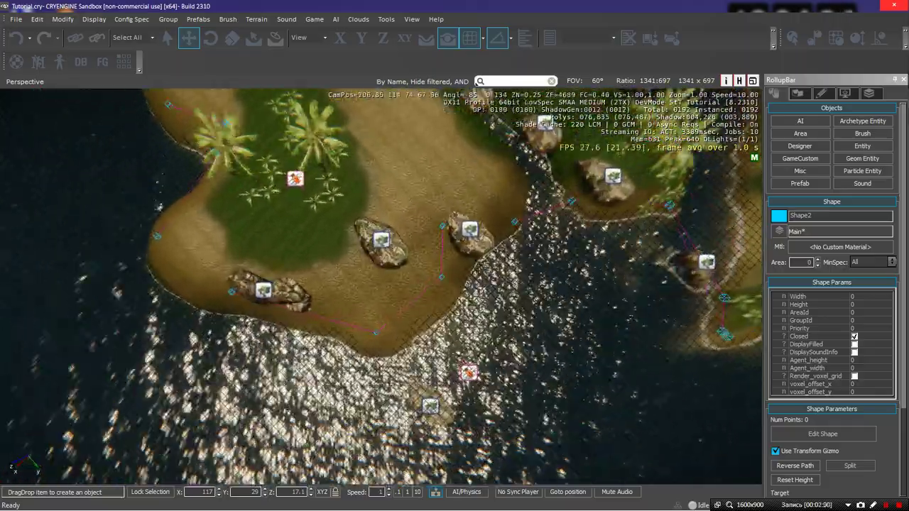
pyautogui.press('d')
pyautogui.press('a')
pyautogui.press('d')
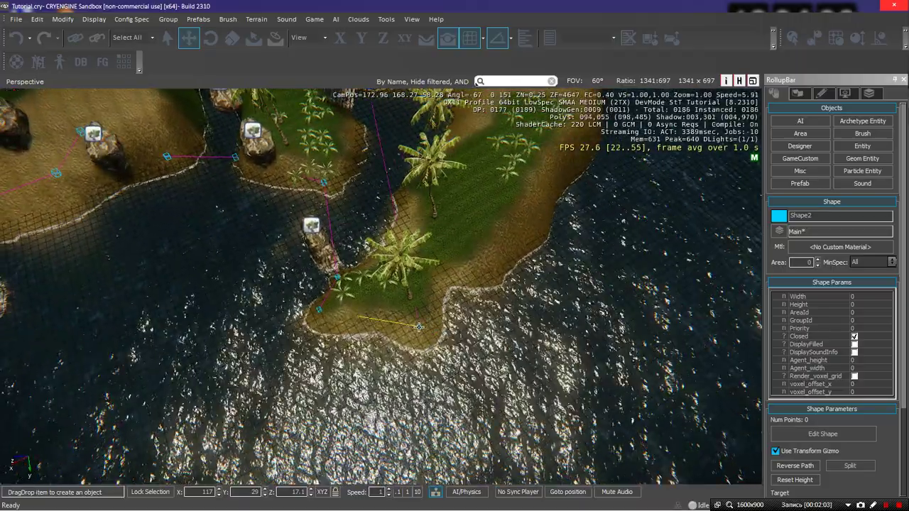
pyautogui.click(418, 327)
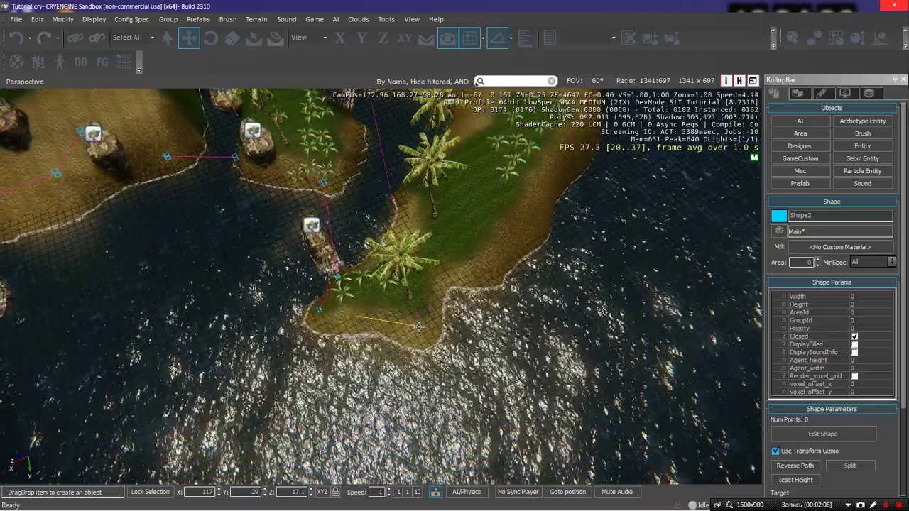
pyautogui.click(442, 279)
pyautogui.click(540, 234)
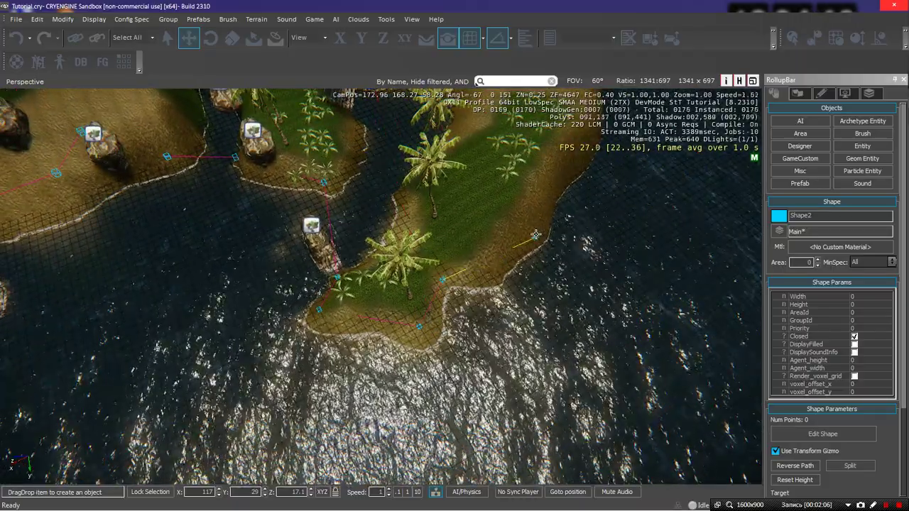
# Extend the shape outline along the long straight beach toward the headland with the hut
pyautogui.press('s')
pyautogui.press('d')
pyautogui.moveTo(541, 234); pyautogui.dragTo(454, 224, button='right')
pyautogui.click(467, 229)
pyautogui.press('d')
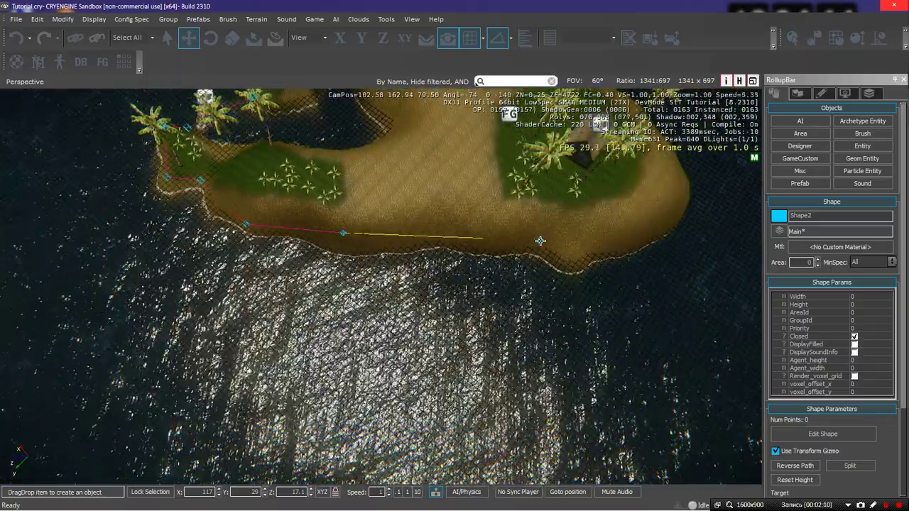
pyautogui.click(541, 240)
pyautogui.click(572, 251)
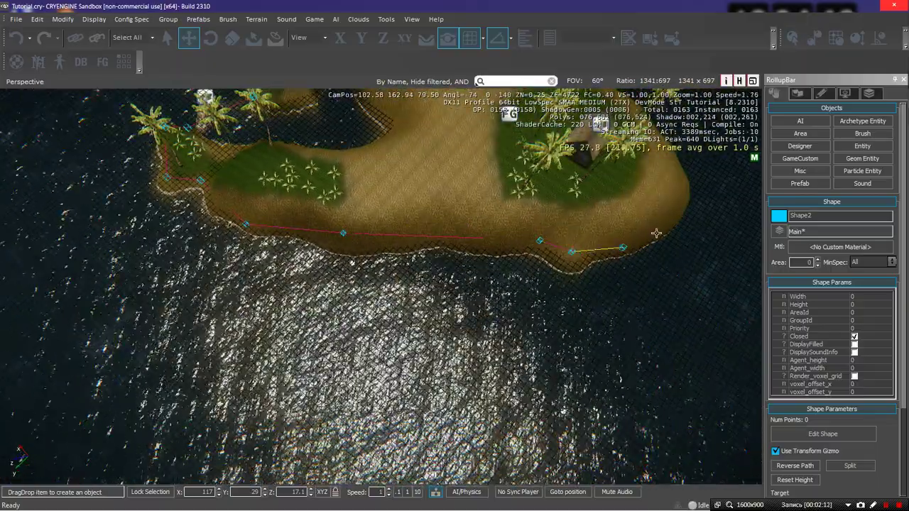
pyautogui.click(670, 223)
# Add shape points around the rounded headland with the hut, following its shoreline
pyautogui.press('d')
pyautogui.moveTo(671, 223); pyautogui.dragTo(636, 235, button='right')
pyautogui.click(538, 313)
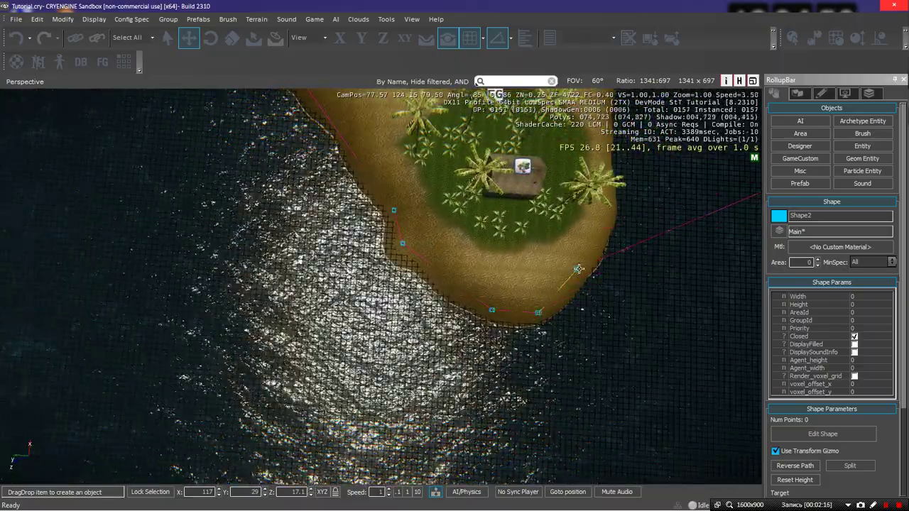
pyautogui.click(580, 268)
pyautogui.press('d')
pyautogui.moveTo(580, 267); pyautogui.dragTo(480, 261, button='right')
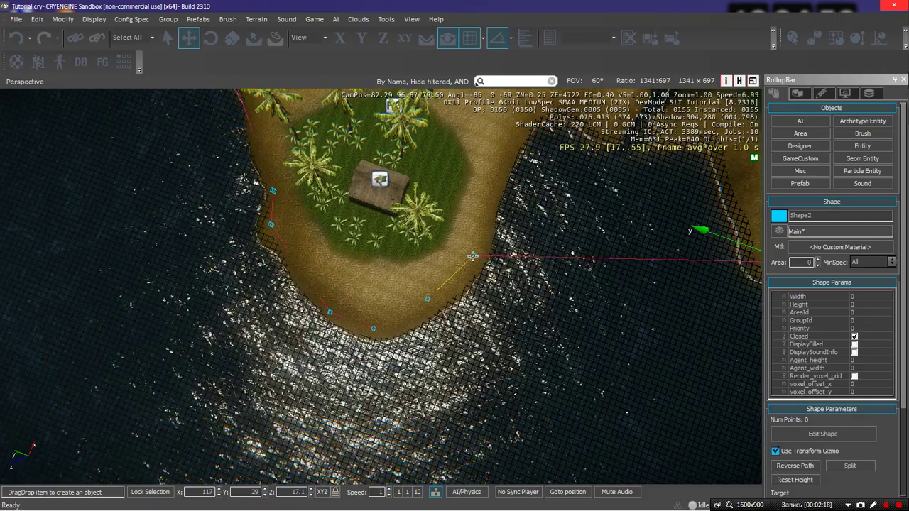
pyautogui.click(473, 256)
pyautogui.click(499, 163)
# Trace the shape outline along the inner side of the hut headland and around the head of the bay
pyautogui.press('a')
pyautogui.moveTo(500, 163); pyautogui.dragTo(529, 160, button='right')
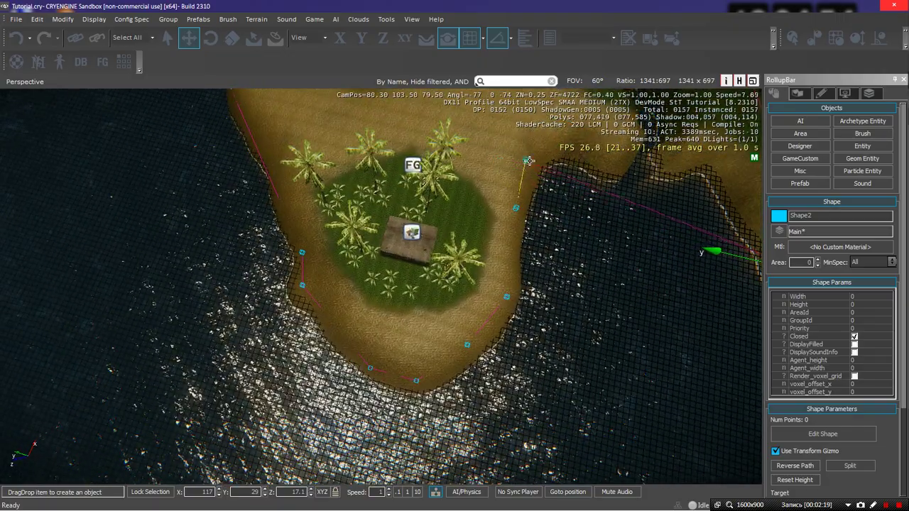
pyautogui.click(532, 163)
pyautogui.click(555, 149)
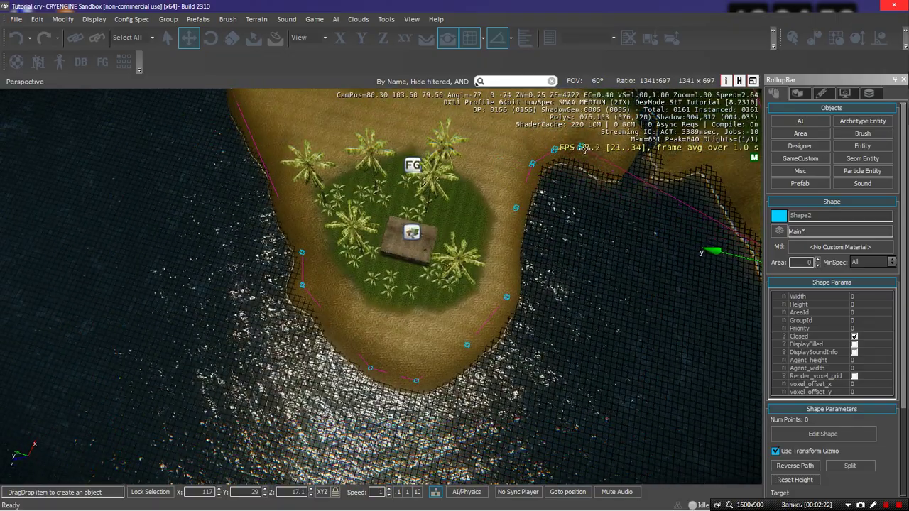
pyautogui.click(586, 148)
pyautogui.click(607, 170)
# Carry the shape outline across the stream mouth and down the sandy spit toward the starting point
pyautogui.press('d')
pyautogui.moveTo(561, 151); pyautogui.dragTo(515, 163, button='right')
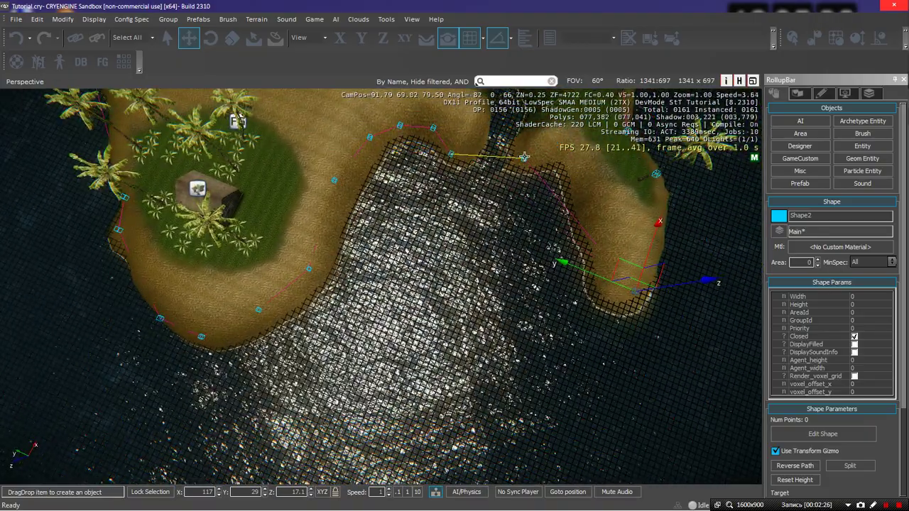
pyautogui.click(524, 157)
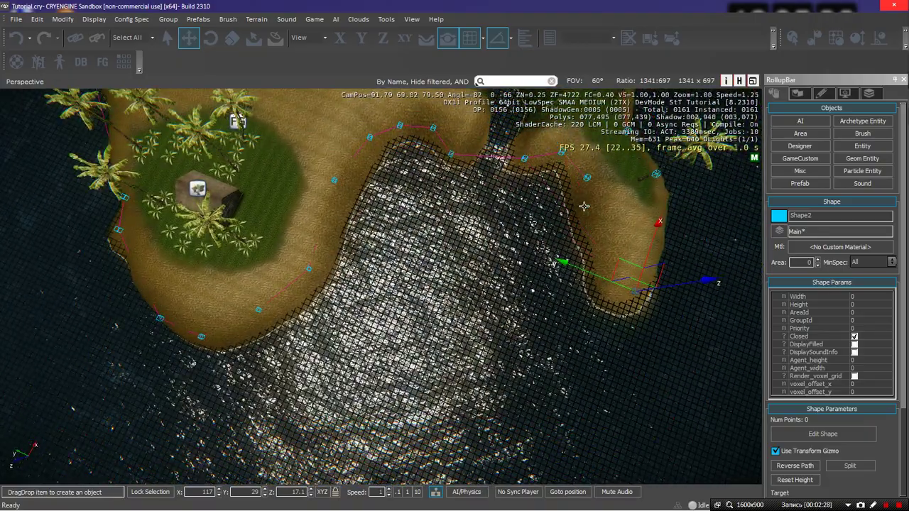
pyautogui.click(596, 245)
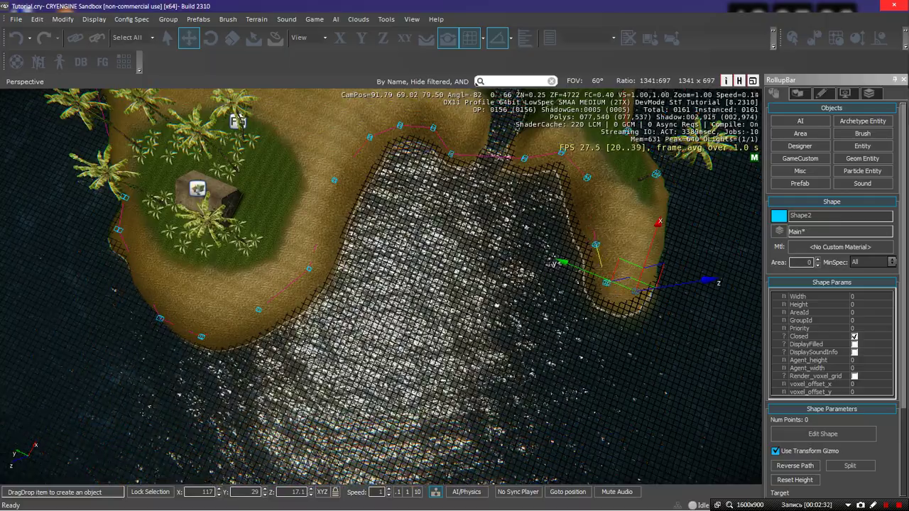
# Turn the shape outline out to sea and place its first offshore points around the spit's tip
pyautogui.scroll(-4, 611, 287)
pyautogui.moveTo(610, 287); pyautogui.dragTo(585, 270, button='right')
pyautogui.press('w')
pyautogui.press('d')
pyautogui.press('s')
pyautogui.press('w')
pyautogui.press('d')
pyautogui.moveTo(538, 286); pyautogui.dragTo(522, 287, button='right')
pyautogui.press('s')
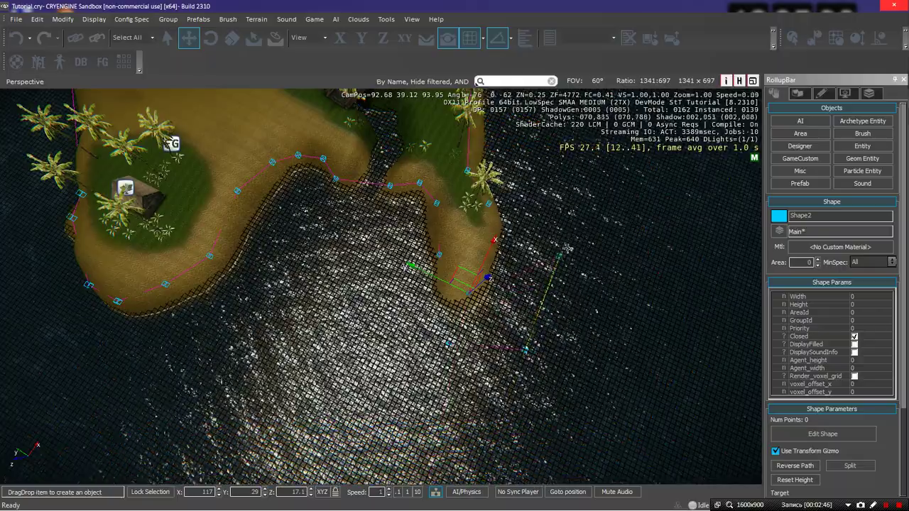
pyautogui.click(574, 240)
# Place offshore shape points parallel to the long beach, from the spit to the sea beyond the cove
pyautogui.press('d')
pyautogui.moveTo(575, 240)
pyautogui.mouseDown(button='right')
pyautogui.moveTo(320, 242)
pyautogui.moveTo(420, 226)
pyautogui.moveTo(511, 226)
pyautogui.moveTo(574, 240)
pyautogui.mouseUp(button='right')
pyautogui.press('w')
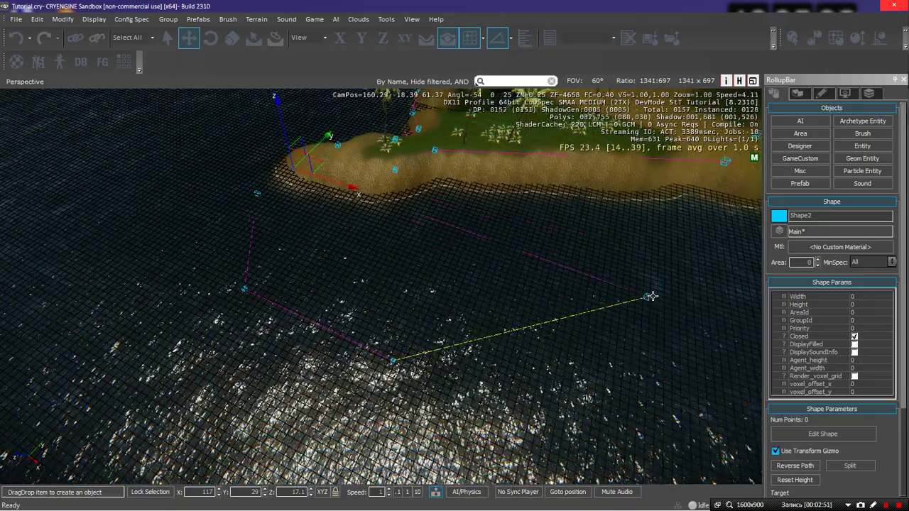
pyautogui.click(700, 315)
pyautogui.press('d')
pyautogui.moveTo(700, 315); pyautogui.dragTo(487, 356, button='right')
pyautogui.click(667, 312)
pyautogui.press('d')
pyautogui.press('s')
pyautogui.moveTo(668, 312); pyautogui.dragTo(658, 310, button='right')
pyautogui.press('w')
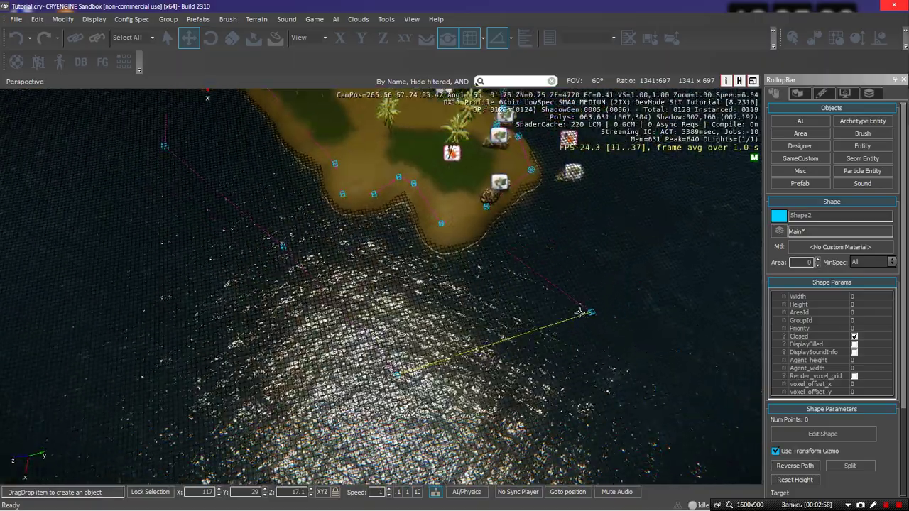
# Continue the offshore outline around the rocky headland and along the sea beyond it
pyautogui.press('d')
pyautogui.moveTo(580, 312); pyautogui.dragTo(508, 314, button='right')
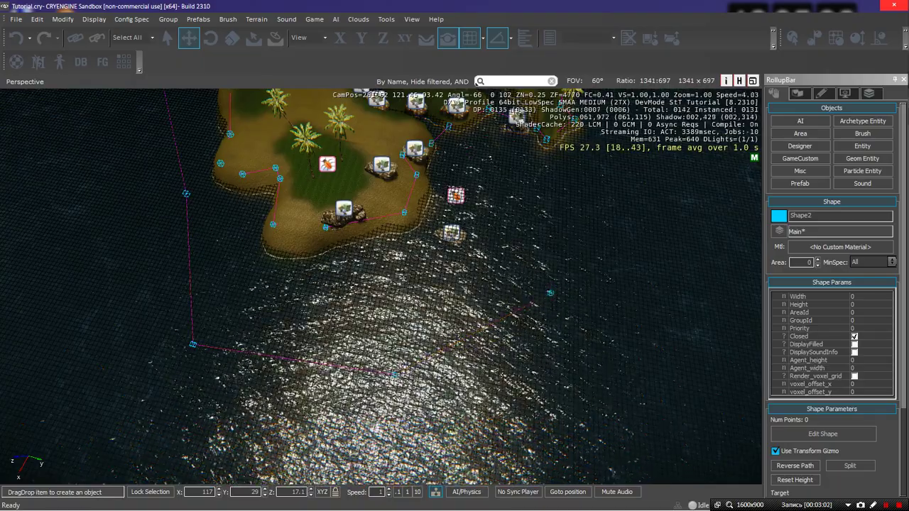
pyautogui.press('d')
pyautogui.moveTo(550, 293); pyautogui.dragTo(509, 310, button='right')
pyautogui.press('d')
pyautogui.click(547, 322)
# Place further offshore shape points in the sea around the sandy lobe with the hut
pyautogui.press('d')
pyautogui.click(520, 304)
pyautogui.press('d')
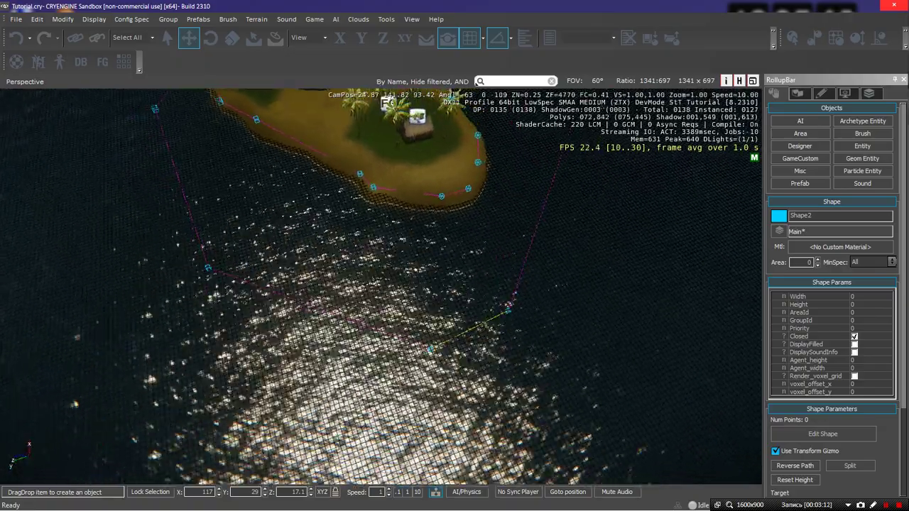
pyautogui.click(537, 273)
pyautogui.press('d')
pyautogui.moveTo(538, 271)
pyautogui.mouseDown(button='right')
pyautogui.moveTo(530, 281)
pyautogui.moveTo(532, 264)
pyautogui.mouseUp(button='right')
pyautogui.press('d')
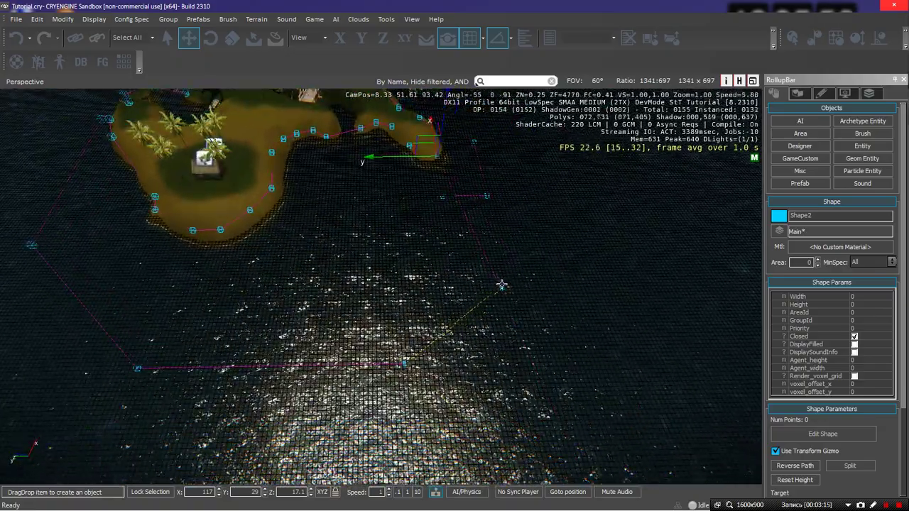
# Bring the offshore outline back toward the spit and finish the shape with a last point off its tip
pyautogui.press('w')
pyautogui.moveTo(455, 288); pyautogui.dragTo(476, 285, button='right')
pyautogui.press('s')
pyautogui.press('a')
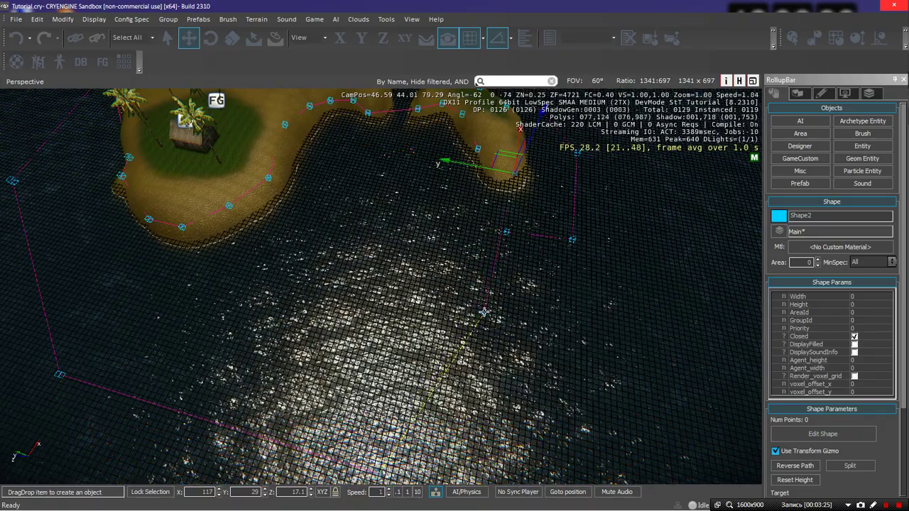
pyautogui.doubleClick(489, 313)
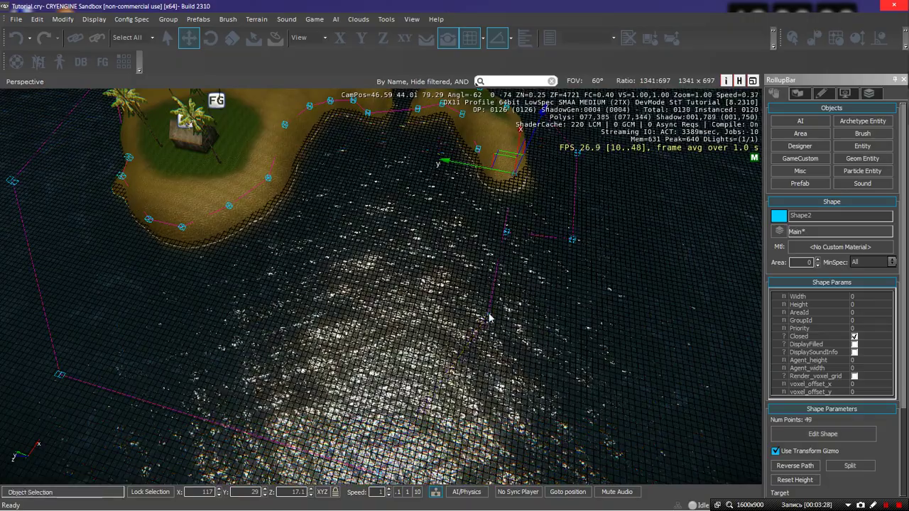
# Deselect the finished shape and examine its outline along the coast and around the spit
pyautogui.moveTo(488, 313); pyautogui.dragTo(647, 215, button='right')
pyautogui.press('a')
pyautogui.press('w')
pyautogui.click(122, 323)
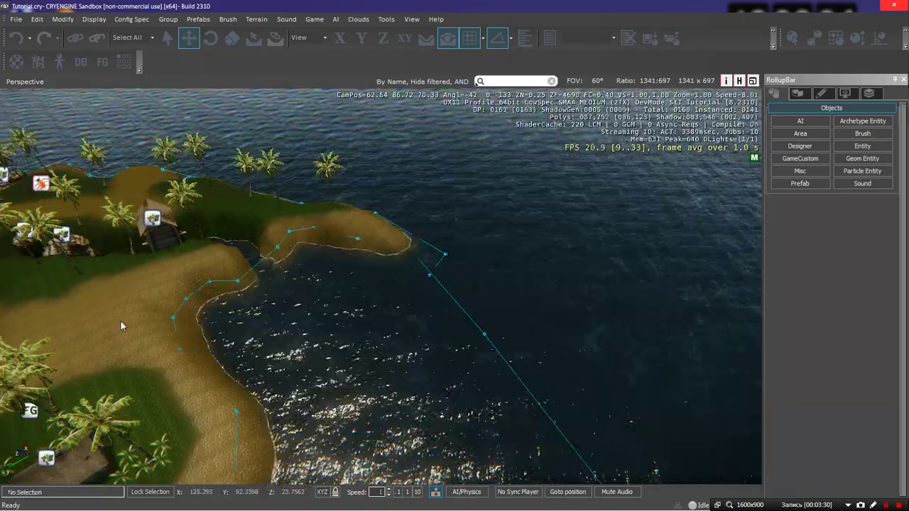
pyautogui.press('s')
pyautogui.moveTo(123, 322); pyautogui.dragTo(19, 390, button='right')
pyautogui.press('d')
pyautogui.press('w')
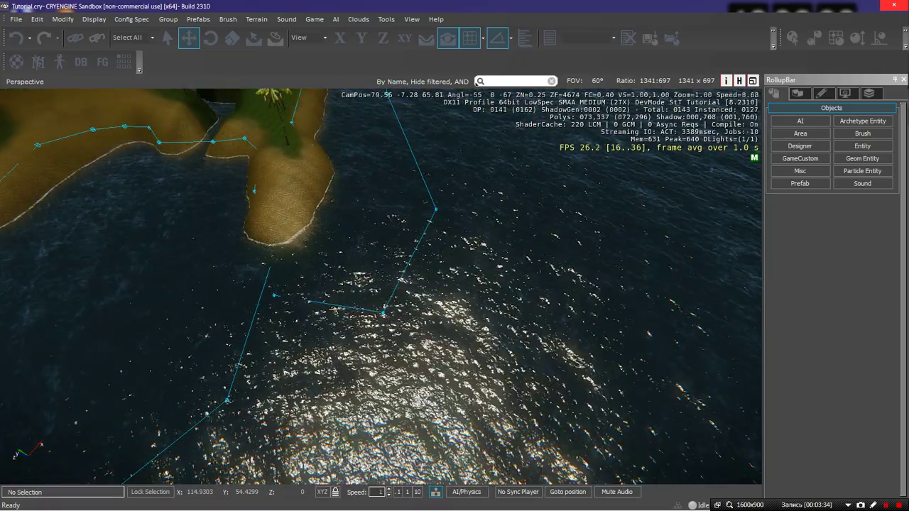
pyautogui.press('a')
pyautogui.press('w')
pyautogui.press('s')
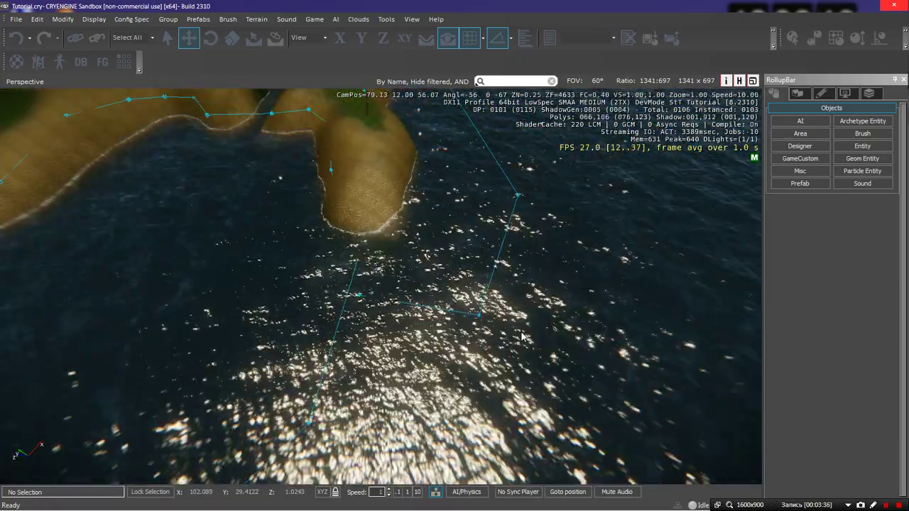
# Reselect the coastline shape and set its height to 40
pyautogui.click(478, 313)
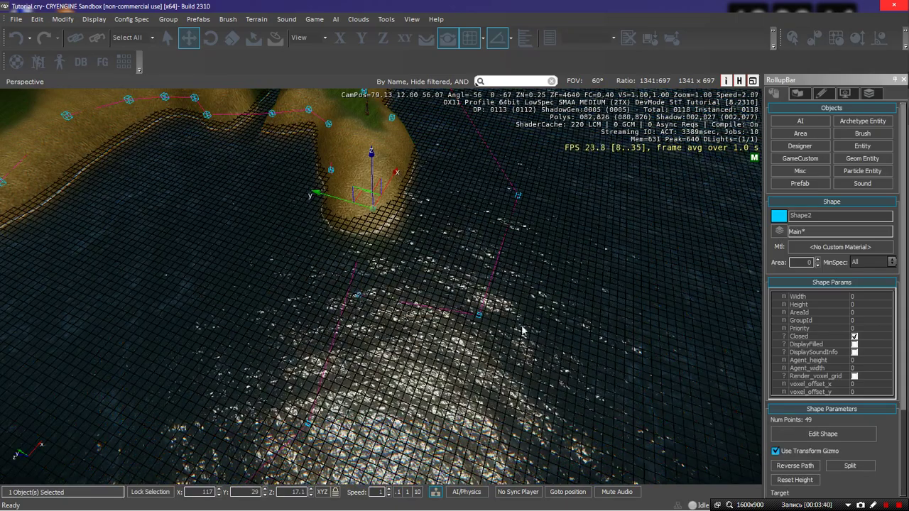
pyautogui.click(841, 439)
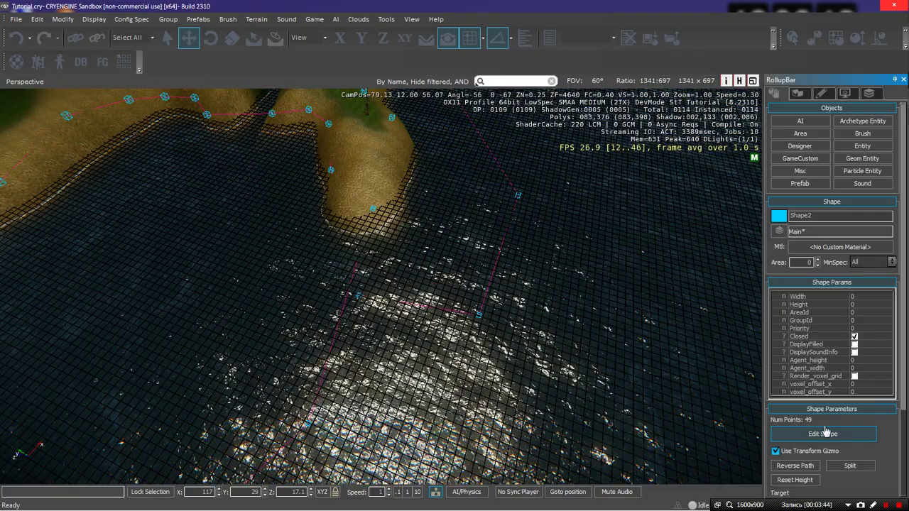
pyautogui.scroll(-1, 838, 446)
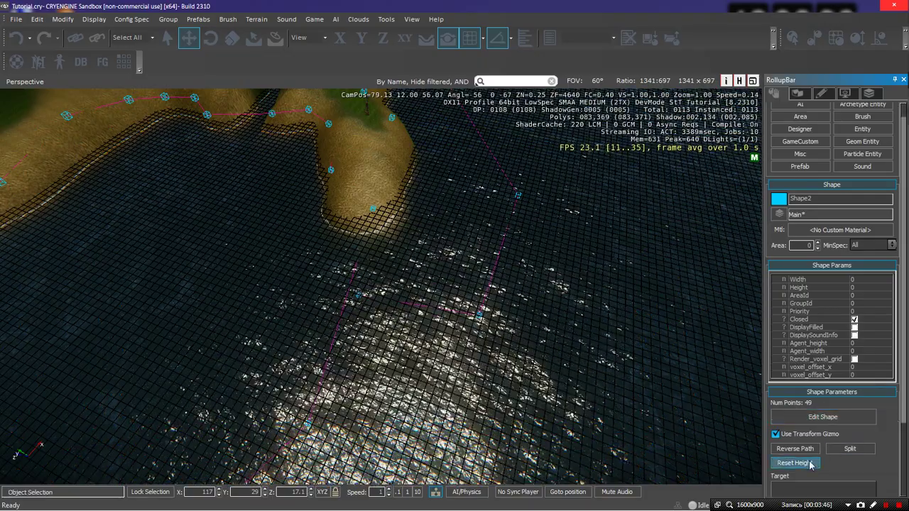
pyautogui.press('s')
pyautogui.moveTo(604, 384); pyautogui.dragTo(526, 336, button='right')
pyautogui.press('w')
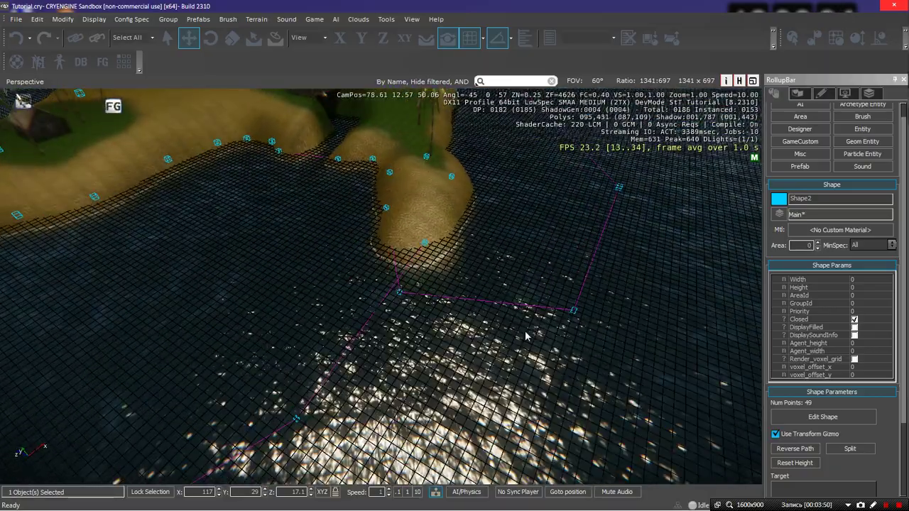
pyautogui.press('s')
pyautogui.moveTo(405, 283); pyautogui.dragTo(384, 289, button='right')
pyautogui.press('w')
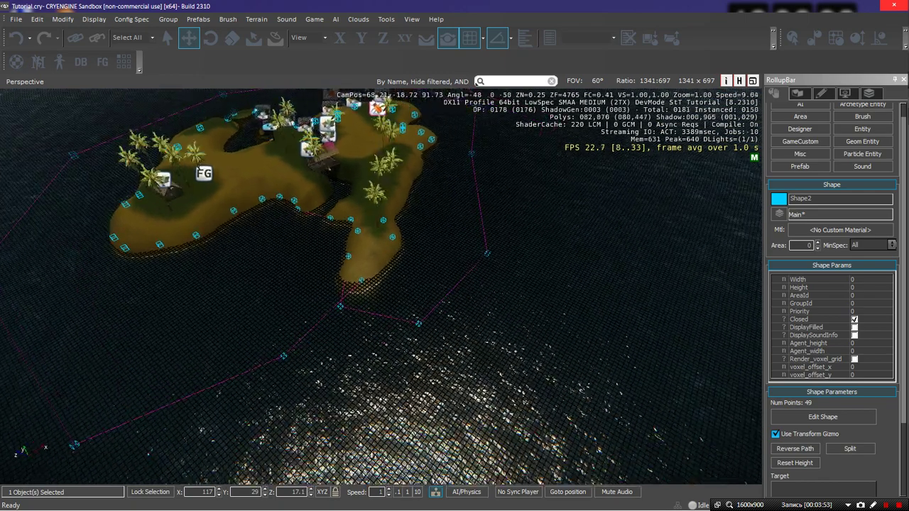
pyautogui.click(864, 287)
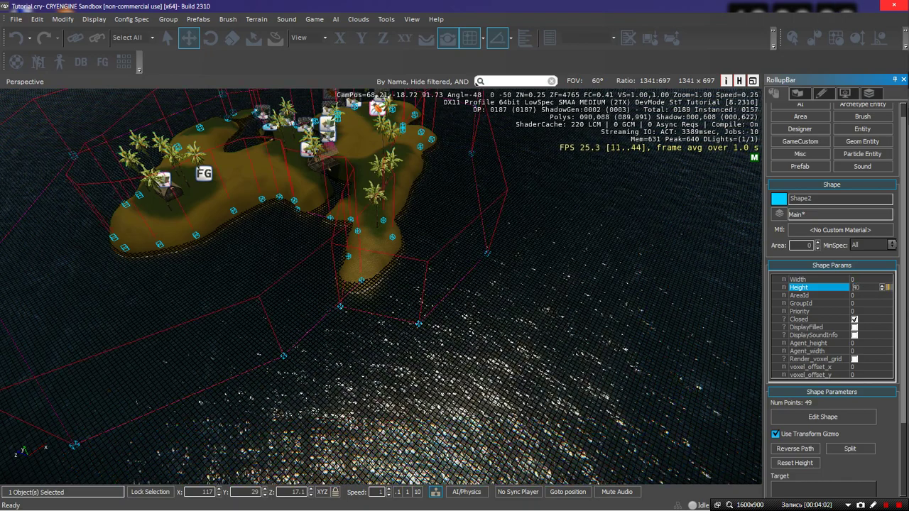
# Examine the shape's raised walls around the island and the surrounding sea
pyautogui.moveTo(260, 151); pyautogui.dragTo(260, 122, button='right')
pyautogui.press('s')
pyautogui.press('a')
pyautogui.press('w')
pyautogui.moveTo(547, 354); pyautogui.dragTo(487, 267, button='right')
pyautogui.press('a')
pyautogui.press('w')
pyautogui.press('w')
pyautogui.press('d')
pyautogui.press('a')
pyautogui.press('s')
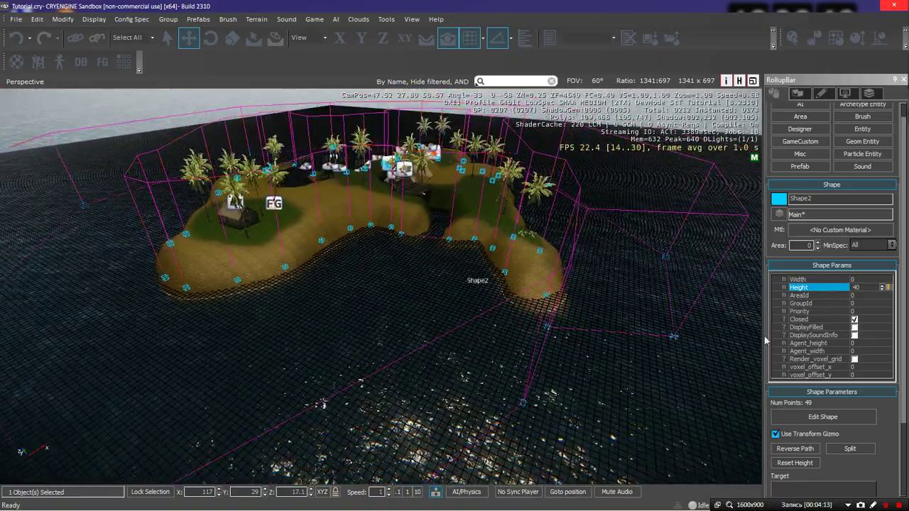
# Turn on DisplayFilled for the shape and view the filled area near the spit
pyautogui.click(855, 327)
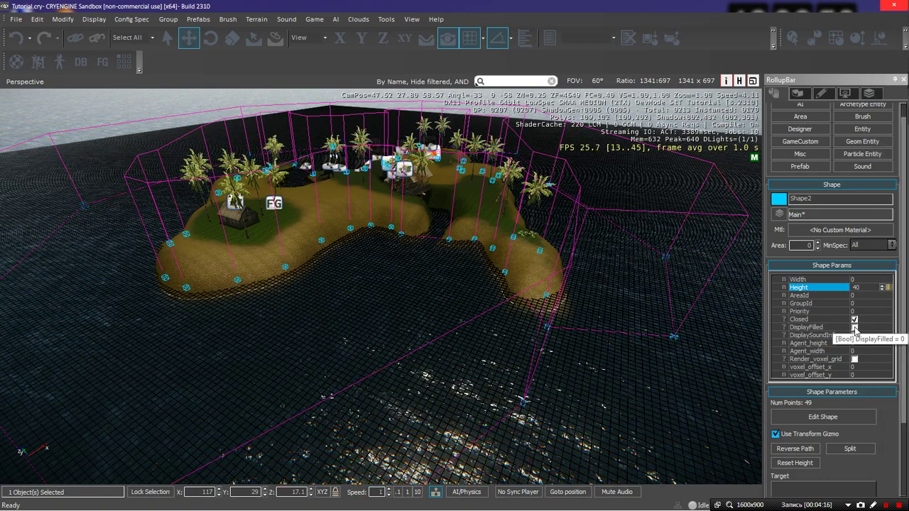
pyautogui.press('s')
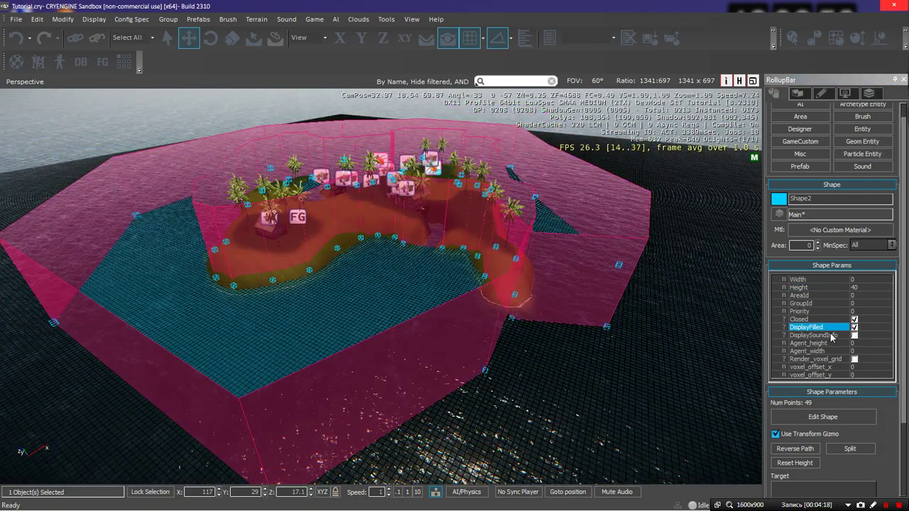
pyautogui.moveTo(665, 293)
pyautogui.mouseDown(button='right')
pyautogui.moveTo(561, 294)
pyautogui.moveTo(547, 313)
pyautogui.moveTo(533, 313)
pyautogui.moveTo(475, 274)
pyautogui.moveTo(483, 298)
pyautogui.moveTo(459, 274)
pyautogui.moveTo(526, 270)
pyautogui.moveTo(604, 245)
pyautogui.moveTo(661, 284)
pyautogui.mouseUp(button='right')
pyautogui.press('d')
pyautogui.press('w')
pyautogui.press('a')
pyautogui.press('w')
pyautogui.press('a')
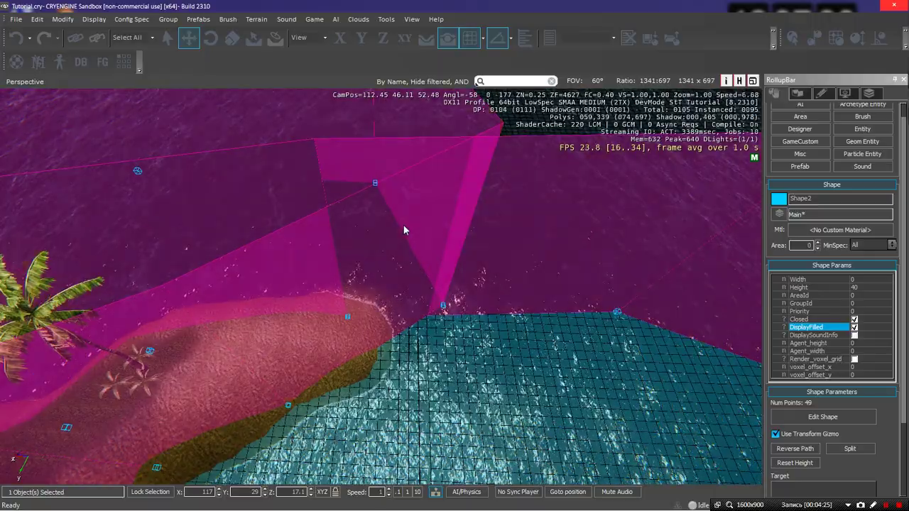
# Examine the filled shape around the spit and the sea to check which areas it encloses
pyautogui.moveTo(444, 164); pyautogui.dragTo(188, 165, button='right')
pyautogui.press('s')
pyautogui.press('d')
pyautogui.press('d')
pyautogui.press('w')
pyautogui.press('s')
pyautogui.press('s')
pyautogui.press('w')
pyautogui.press('s')
pyautogui.press('a')
pyautogui.moveTo(511, 173); pyautogui.dragTo(514, 178, button='right')
pyautogui.press('s')
pyautogui.moveTo(348, 237); pyautogui.dragTo(365, 249, button='right')
pyautogui.press('w')
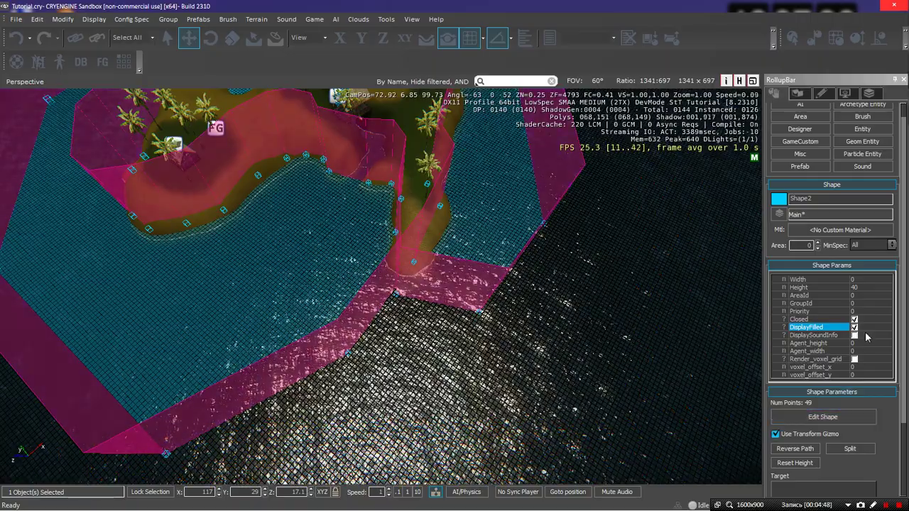
# Try removing the shape point just off the spit's tip in shape editing
pyautogui.click(844, 418)
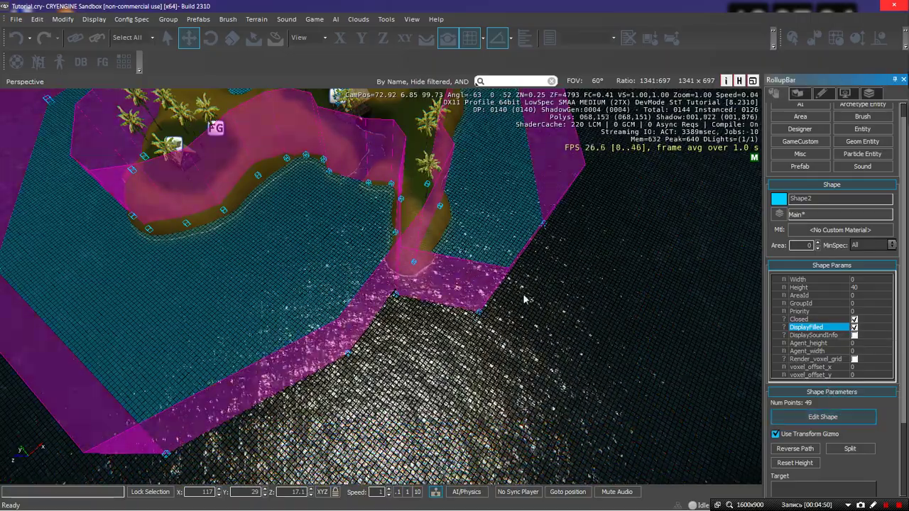
pyautogui.moveTo(526, 301)
pyautogui.mouseDown(button='right')
pyautogui.moveTo(526, 323)
pyautogui.moveTo(531, 293)
pyautogui.mouseUp(button='right')
pyautogui.press('w')
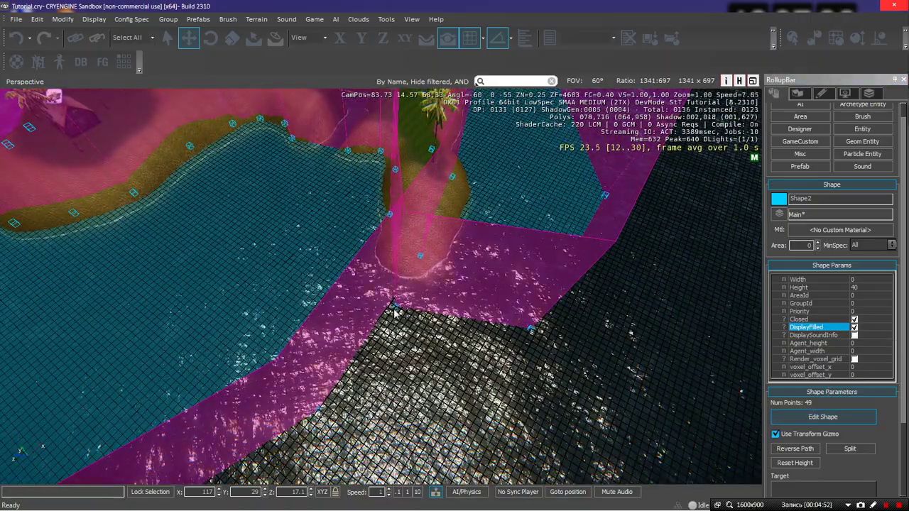
pyautogui.doubleClick(397, 306)
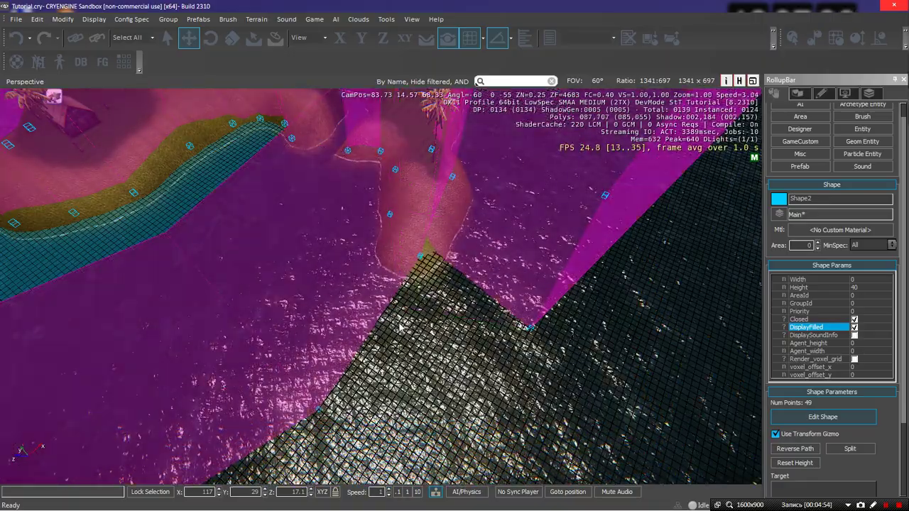
pyautogui.press('s')
pyautogui.moveTo(400, 324); pyautogui.dragTo(378, 307, button='right')
pyautogui.press('w')
pyautogui.press('s')
pyautogui.press('s')
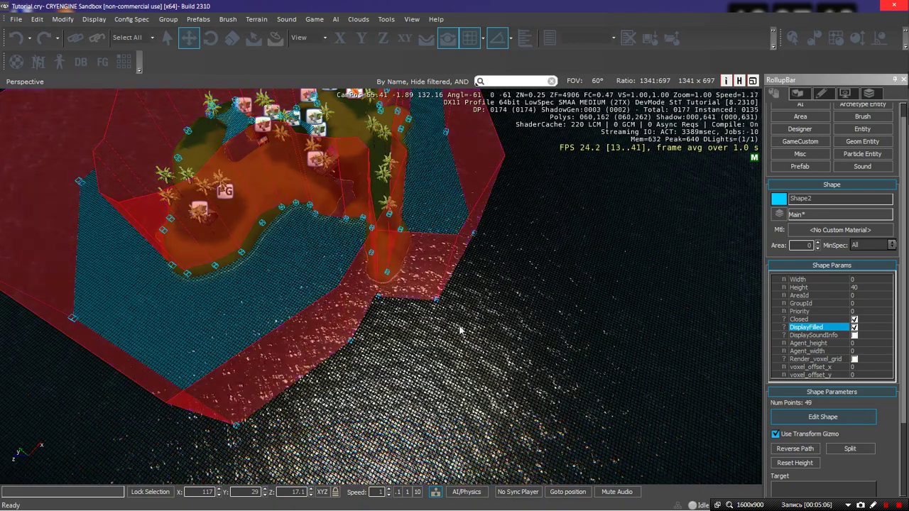
pyautogui.click(838, 416)
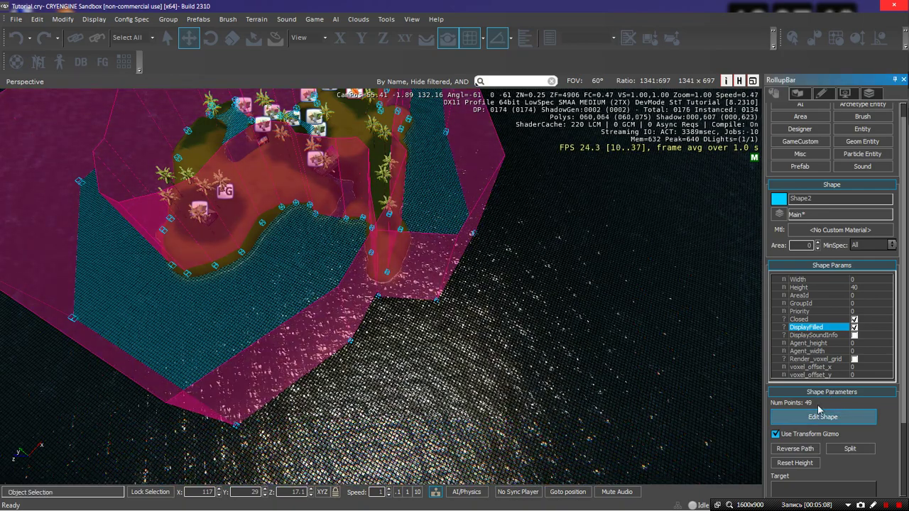
# Set the coastline shape's height to 20
pyautogui.moveTo(467, 270); pyautogui.dragTo(446, 223, button='right')
pyautogui.press('w')
pyautogui.press('w')
pyautogui.click(861, 289)
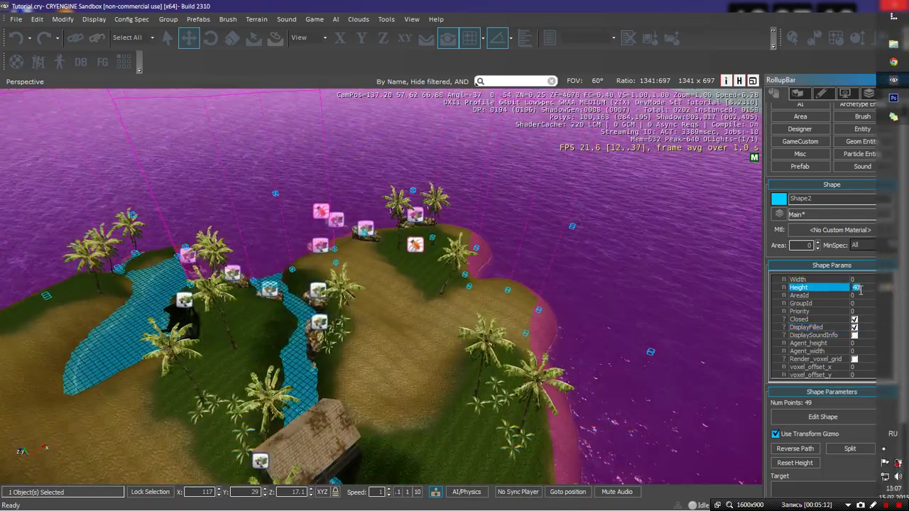
pyautogui.write('20')
pyautogui.press('Return')
# Examine the lowered shape's coverage around the whole island and above the hilltop
pyautogui.press('w')
pyautogui.moveTo(381, 219); pyautogui.dragTo(407, 263, button='right')
pyautogui.press('w')
pyautogui.press('s')
pyautogui.press('w')
pyautogui.press('a')
pyautogui.press('s')
pyautogui.press('s')
pyautogui.press('s')
pyautogui.press('s')
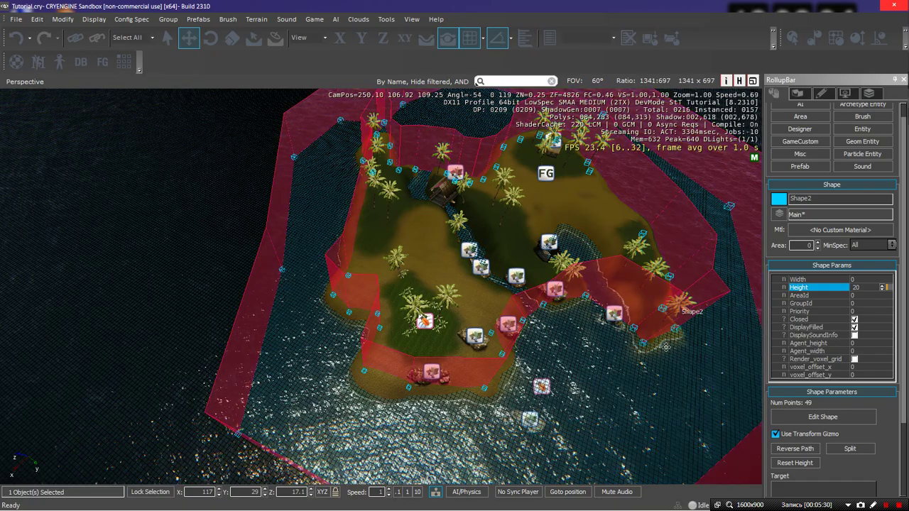
pyautogui.press('w')
pyautogui.moveTo(461, 240); pyautogui.dragTo(442, 213, button='right')
pyautogui.press('s')
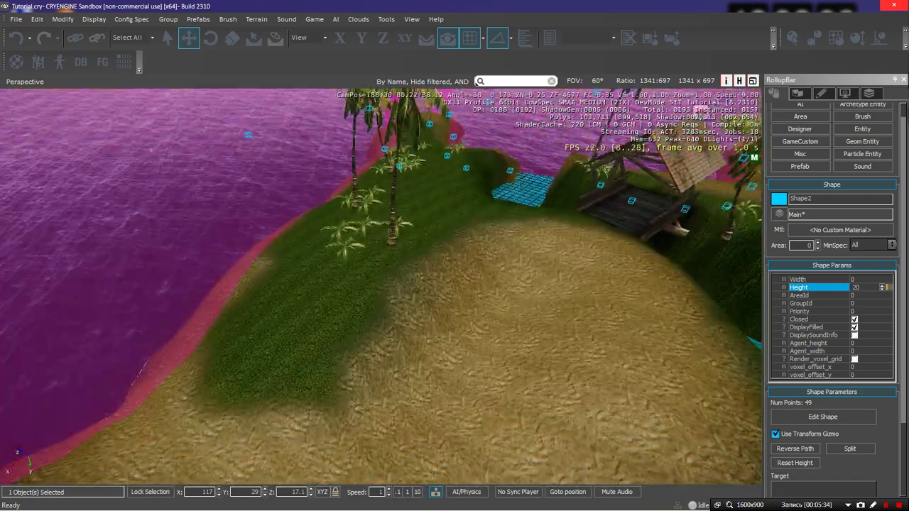
# Place an AmbientVolume sound object on the sandy hilltop near the covered bridge
pyautogui.click(864, 170)
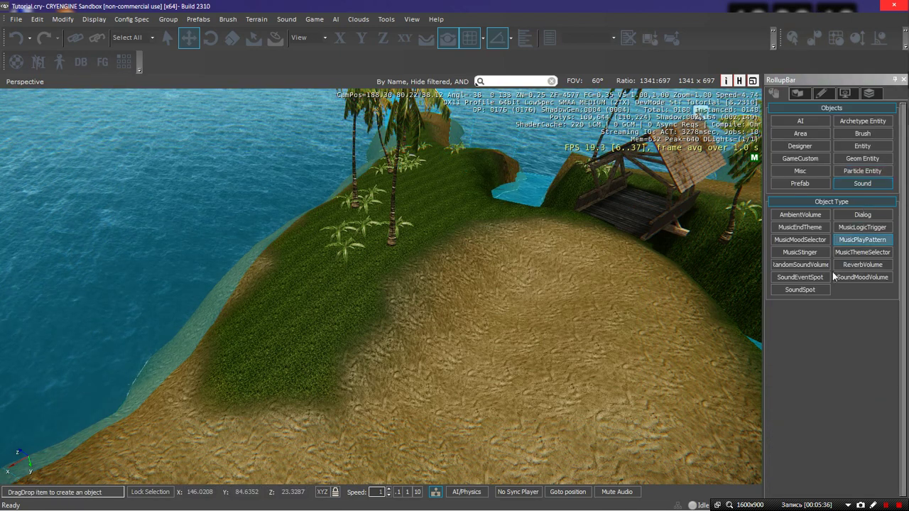
pyautogui.press('s')
pyautogui.moveTo(672, 292); pyautogui.dragTo(680, 291, button='right')
pyautogui.press('d')
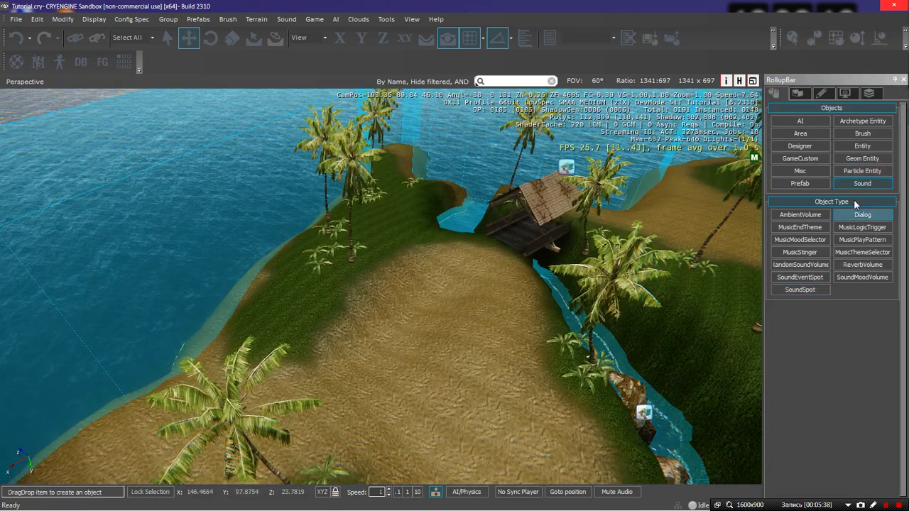
pyautogui.click(800, 215)
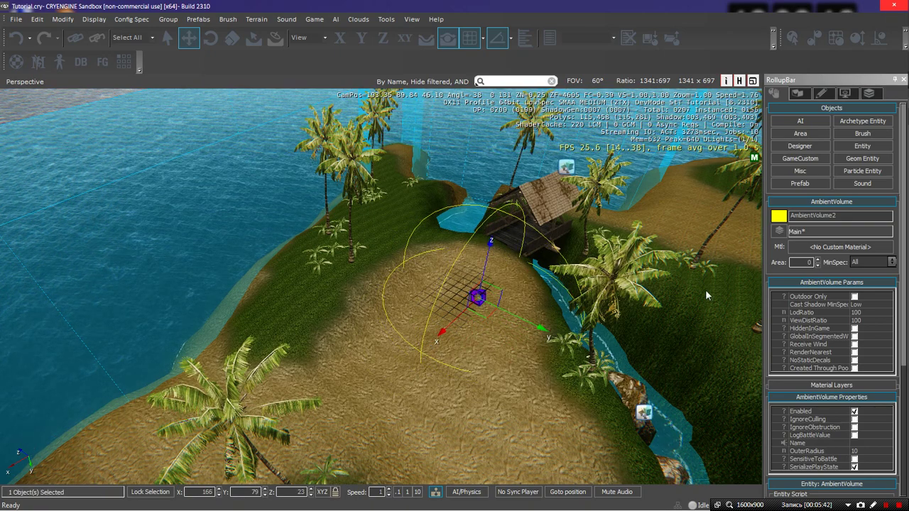
# Raise the ambient volume vertically above the hilltop to a Z position of 49
pyautogui.press('s')
pyautogui.moveTo(575, 312); pyautogui.dragTo(604, 269, button='right')
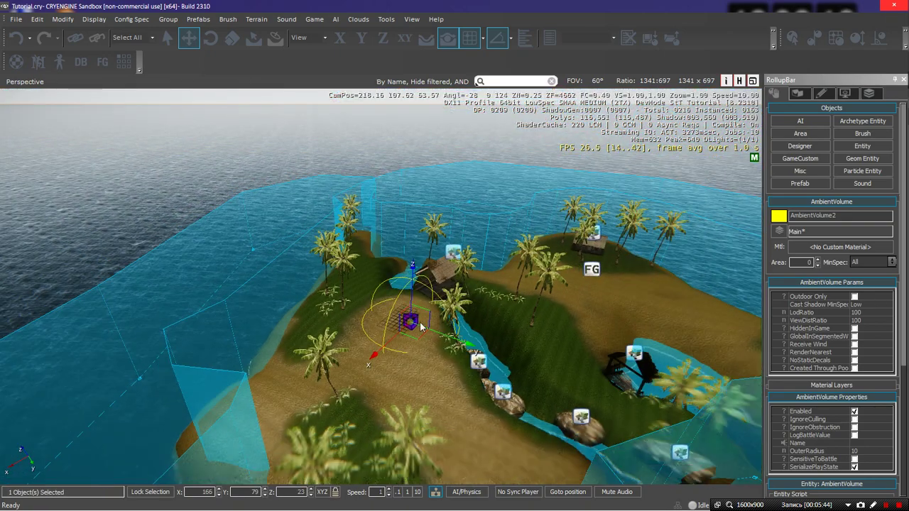
pyautogui.moveTo(412, 282); pyautogui.dragTo(429, 142)
pyautogui.press('w')
pyautogui.moveTo(429, 143)
pyautogui.mouseDown(button='right')
pyautogui.moveTo(429, 183)
pyautogui.moveTo(431, 165)
pyautogui.moveTo(416, 155)
pyautogui.mouseUp(button='right')
pyautogui.press('s')
pyautogui.press('w')
pyautogui.press('s')
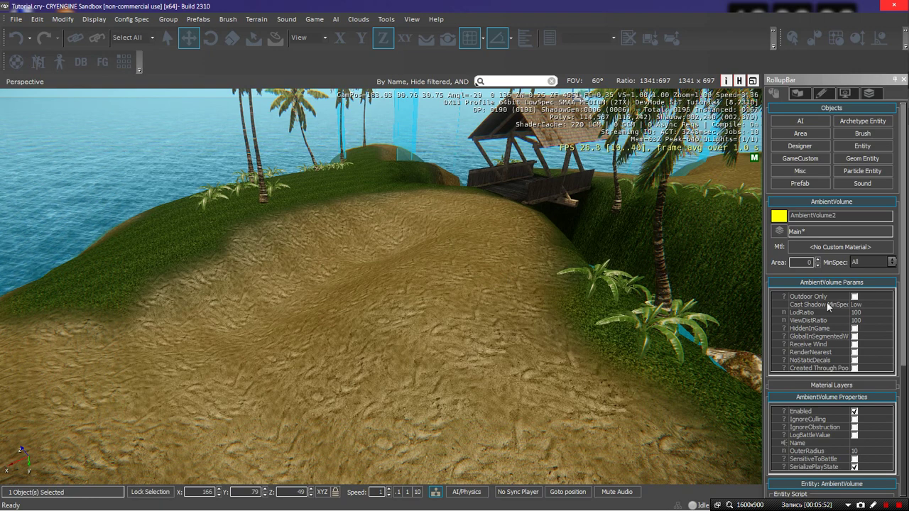
# Assign the waterfall_sweetener sound from the sounds/environment forest group to the ambient volume
pyautogui.moveTo(903, 297); pyautogui.dragTo(903, 362)
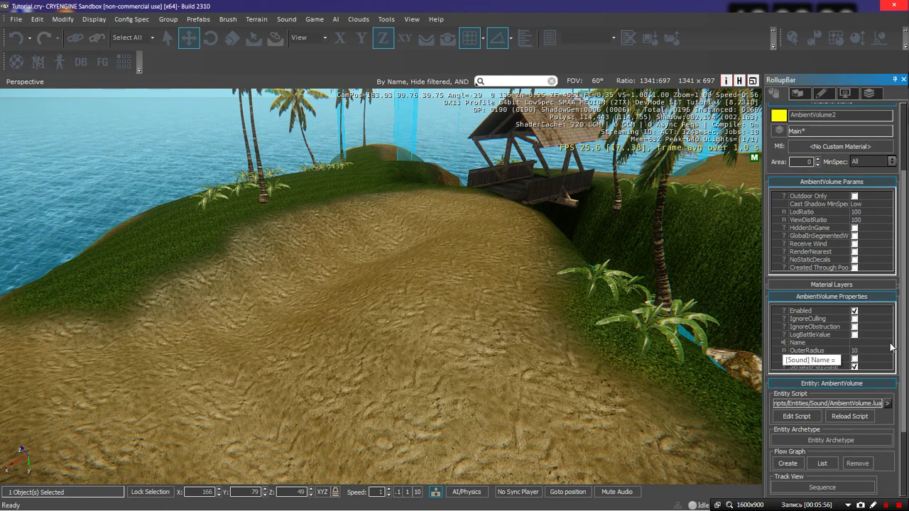
pyautogui.click(888, 344)
pyautogui.scroll(-3, 445, 292)
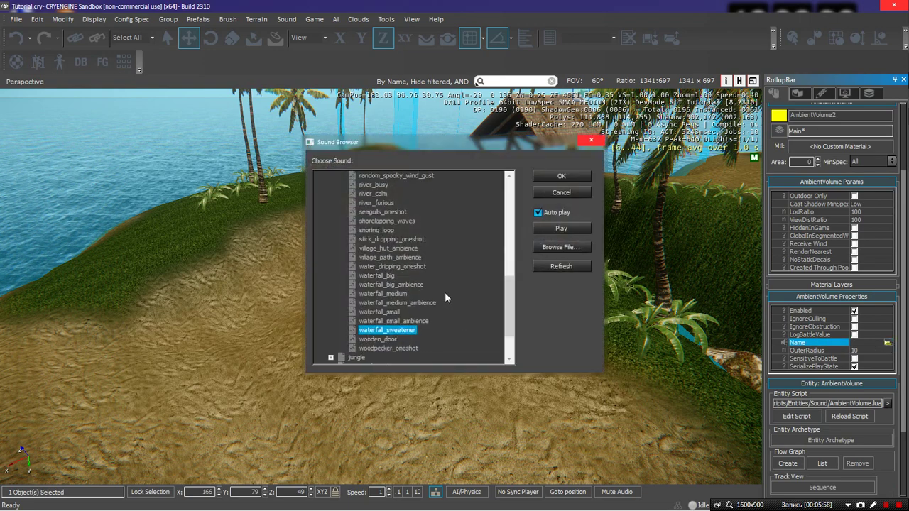
pyautogui.scroll(20, 397, 277)
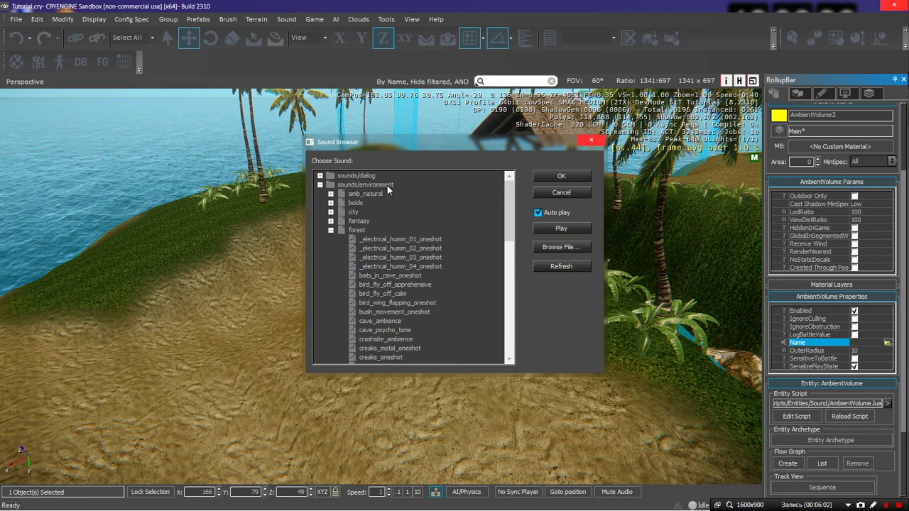
pyautogui.scroll(-12, 395, 306)
pyautogui.click(388, 303)
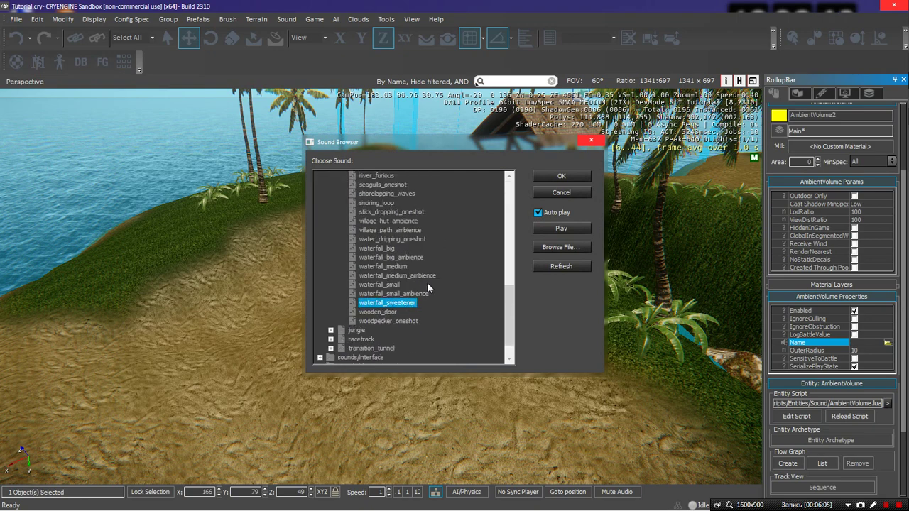
pyautogui.click(559, 177)
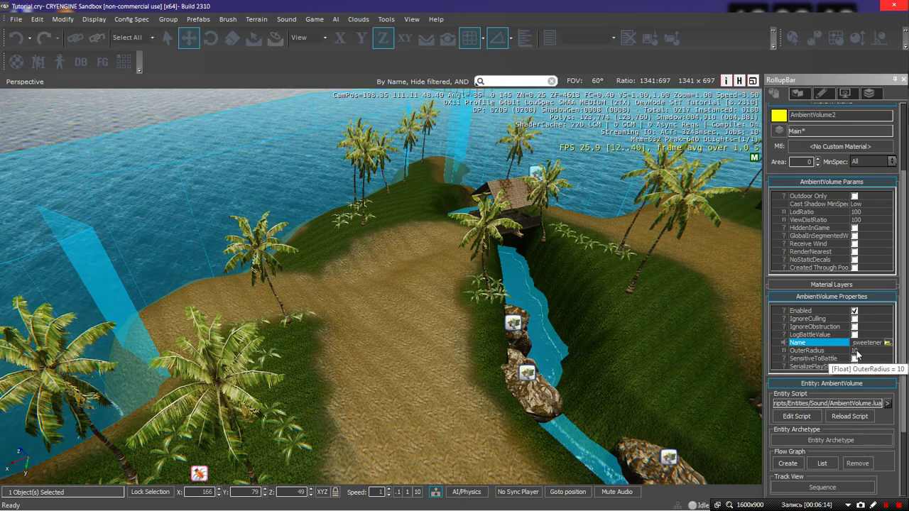
# Examine the ambient volume's outer radius and its position relative to the coastline shape around the island
pyautogui.press('s')
pyautogui.moveTo(358, 268)
pyautogui.mouseDown(button='right')
pyautogui.moveTo(370, 245)
pyautogui.moveTo(387, 267)
pyautogui.moveTo(358, 267)
pyautogui.moveTo(359, 258)
pyautogui.mouseUp(button='right')
pyautogui.press('w')
pyautogui.press('s')
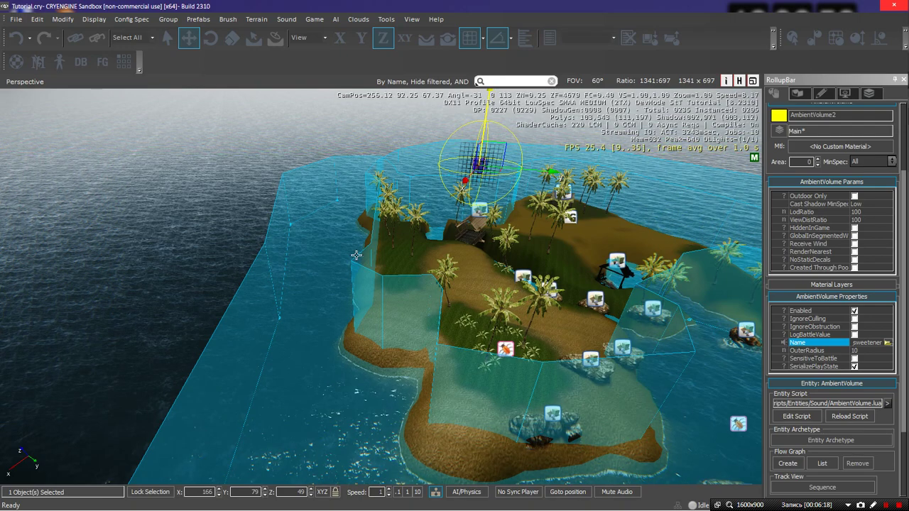
pyautogui.press('w')
pyautogui.moveTo(534, 316); pyautogui.dragTo(539, 296, button='right')
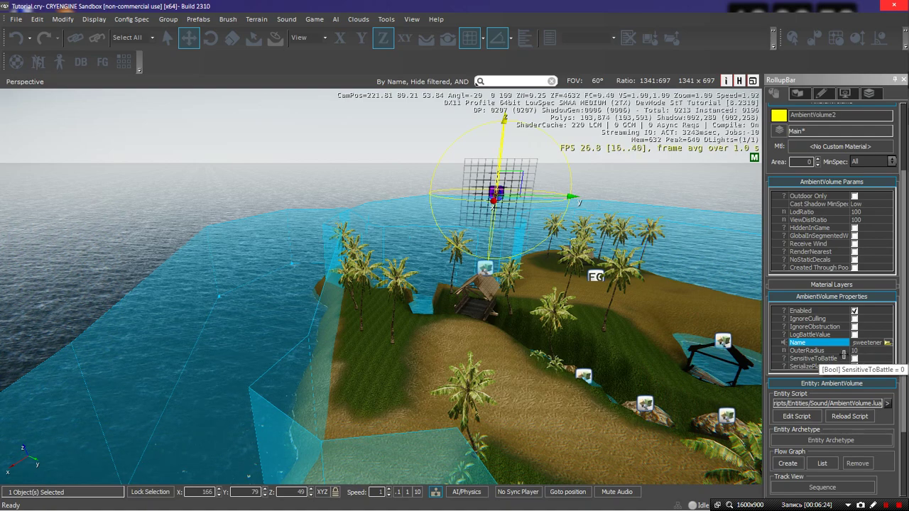
pyautogui.press('s')
pyautogui.press('d')
pyautogui.moveTo(527, 256); pyautogui.dragTo(513, 278, button='right')
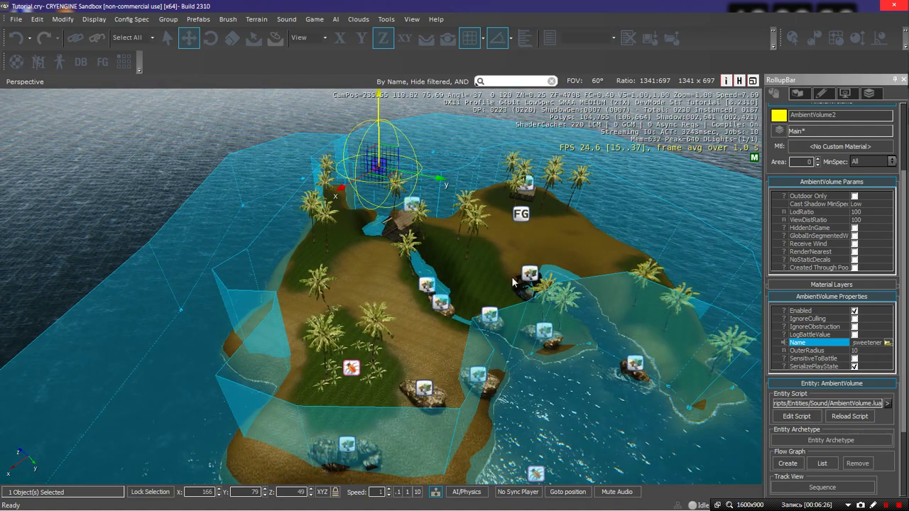
pyautogui.press('w')
pyautogui.moveTo(433, 226); pyautogui.dragTo(433, 227, button='right')
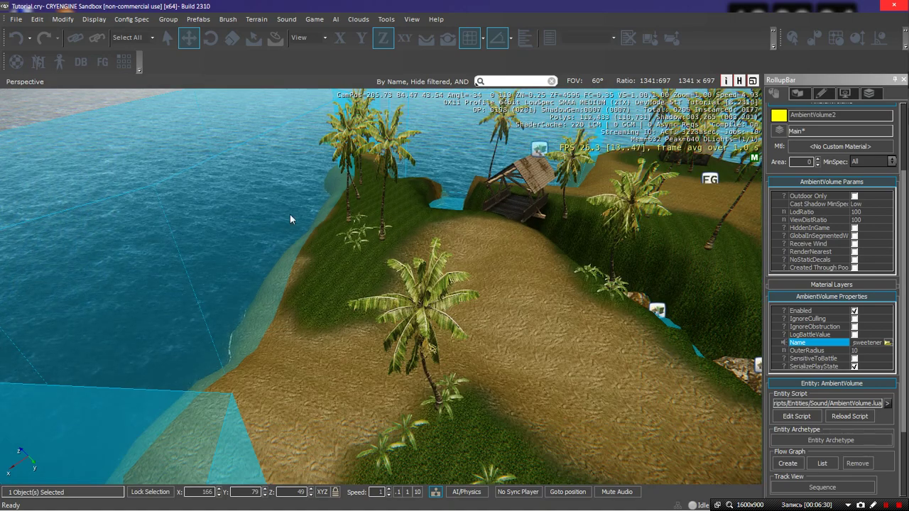
# Select the coastline Area Shape and pick the ambient volume above the bridge as its target
pyautogui.click(169, 203)
pyautogui.press('s')
pyautogui.moveTo(250, 209); pyautogui.dragTo(251, 211, button='right')
pyautogui.press('a')
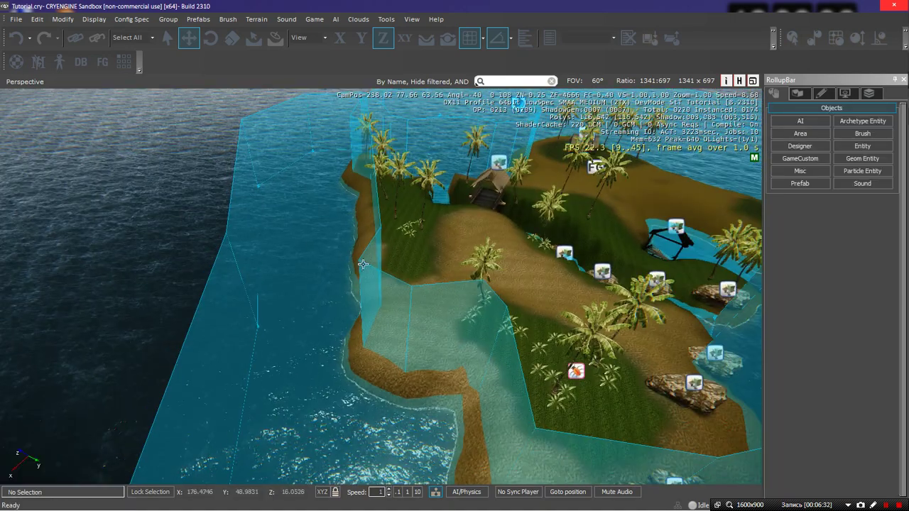
pyautogui.click(361, 260)
pyautogui.moveTo(360, 260); pyautogui.dragTo(360, 239, button='right')
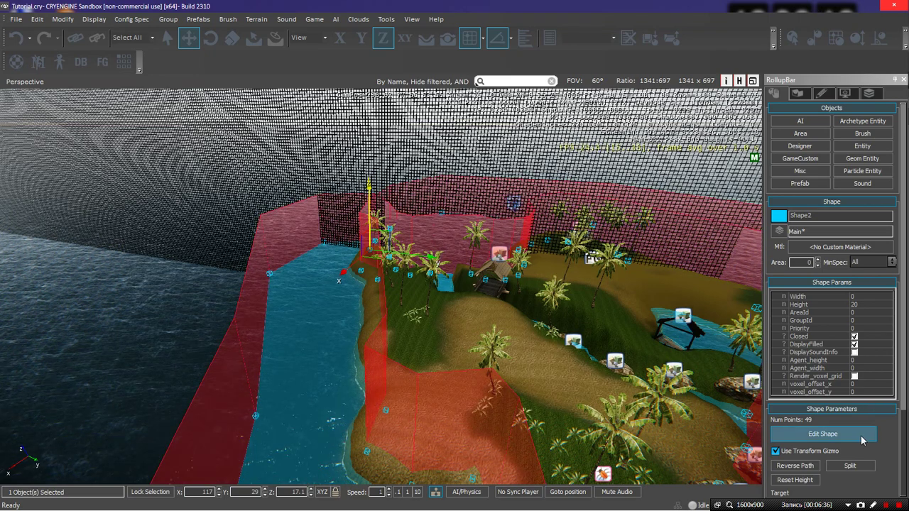
pyautogui.moveTo(902, 392); pyautogui.dragTo(902, 473)
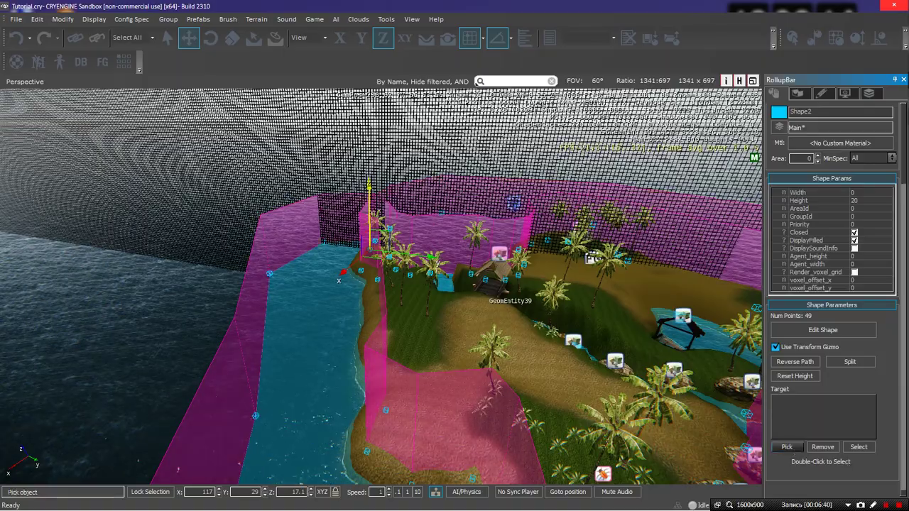
pyautogui.press('w')
pyautogui.moveTo(482, 297); pyautogui.dragTo(482, 272, button='right')
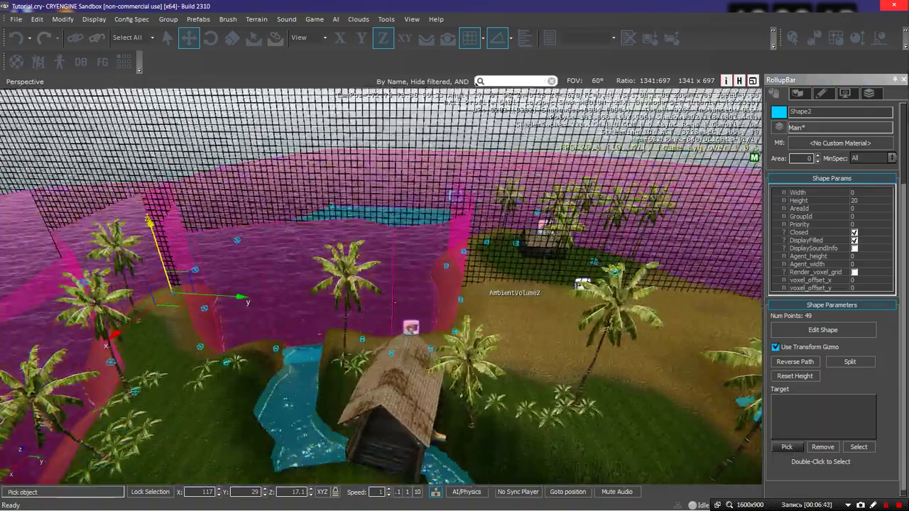
pyautogui.click(455, 197)
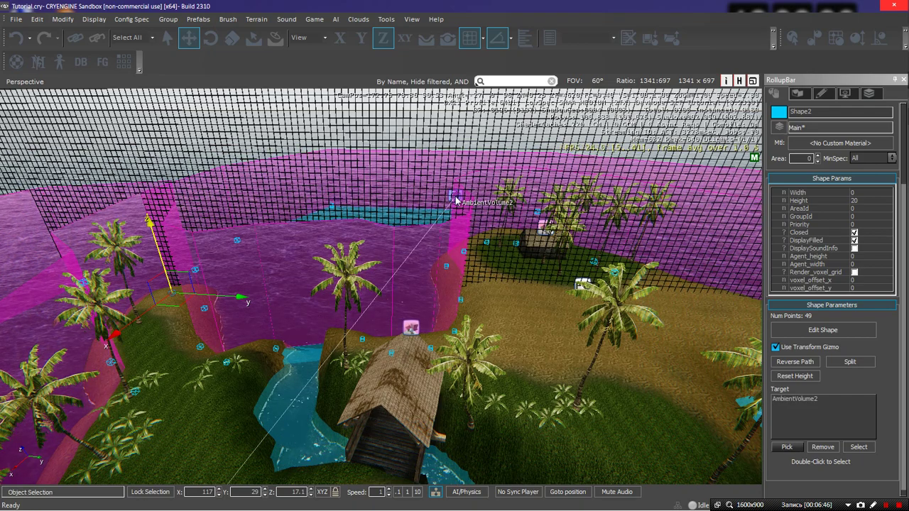
# Start game mode on the sandy hilltop and walk to the grassy shore edge to test the ambient sound
pyautogui.press('s')
pyautogui.moveTo(456, 200); pyautogui.dragTo(427, 269, button='right')
pyautogui.press('w')
pyautogui.press('a')
pyautogui.press('w')
pyautogui.moveTo(459, 278)
pyautogui.mouseDown(button='right')
pyautogui.moveTo(472, 285)
pyautogui.moveTo(469, 302)
pyautogui.moveTo(450, 263)
pyautogui.mouseUp(button='right')
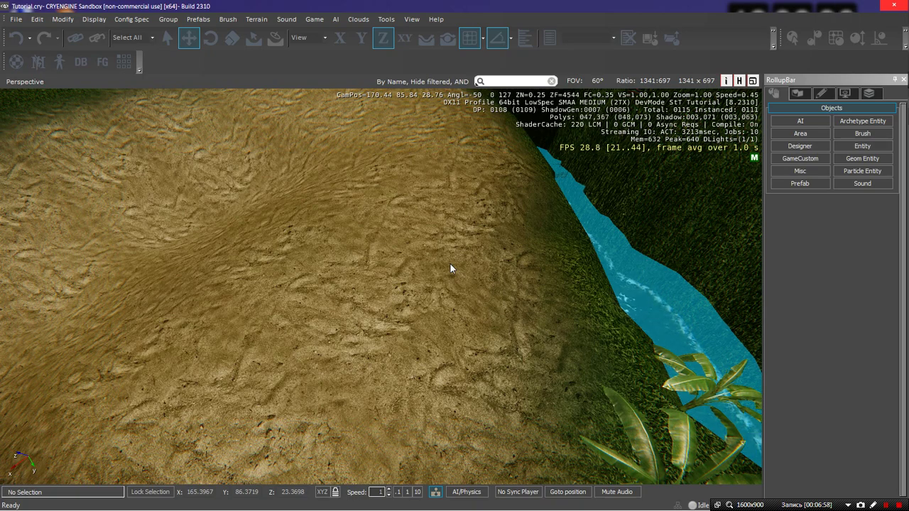
pyautogui.hotkey('ctrl', 'g')
pyautogui.press('w')
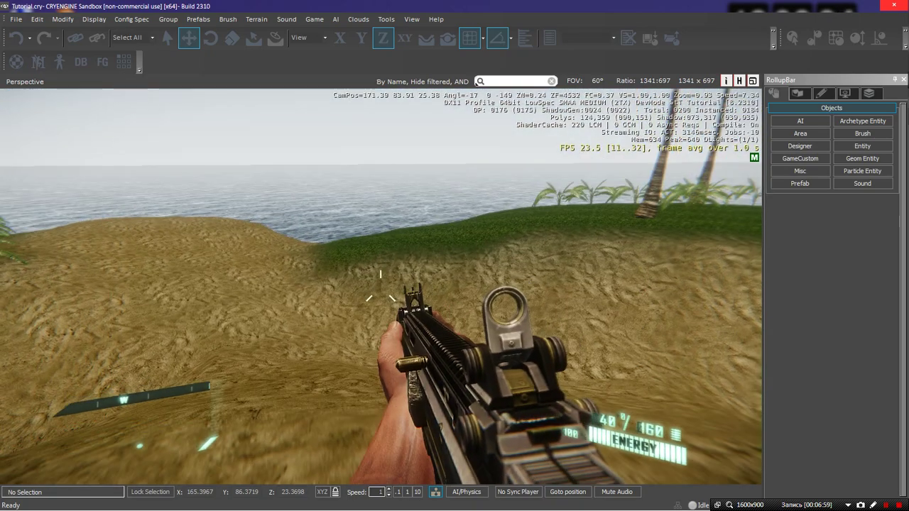
pyautogui.press('w')
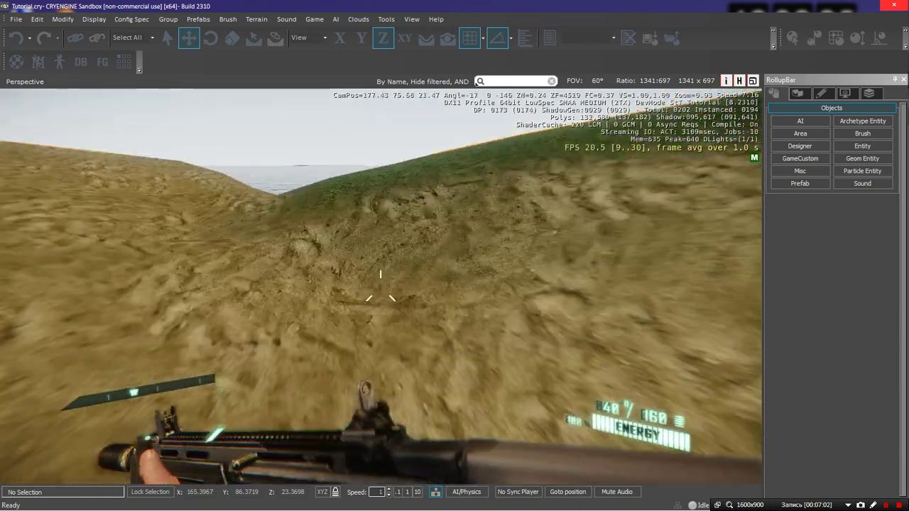
pyautogui.press('w')
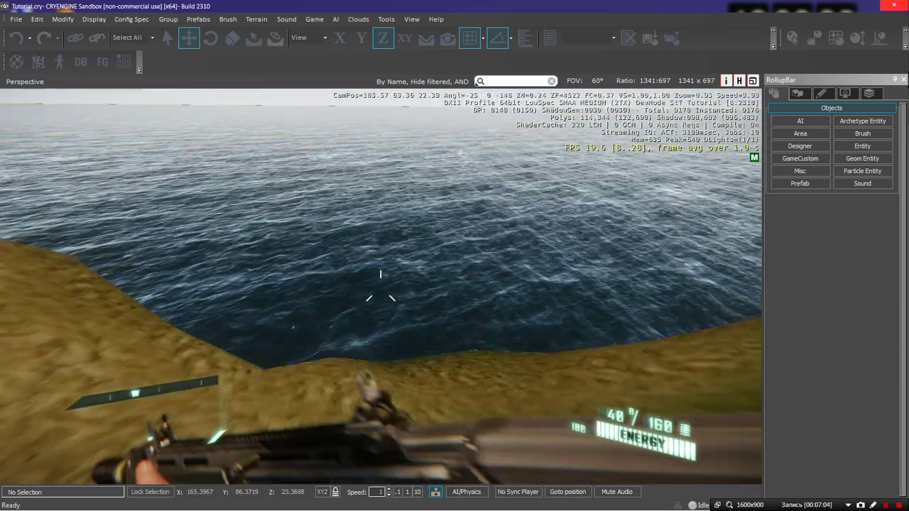
pyautogui.press('s')
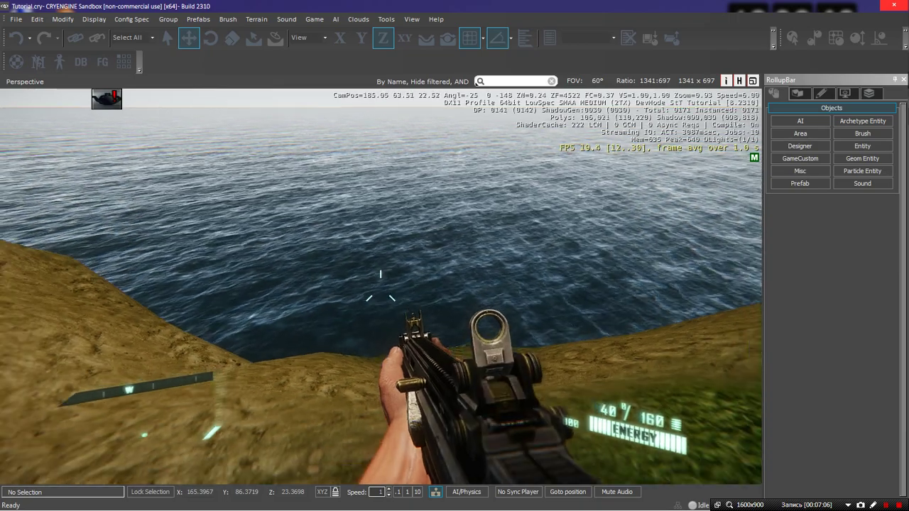
pyautogui.press('s')
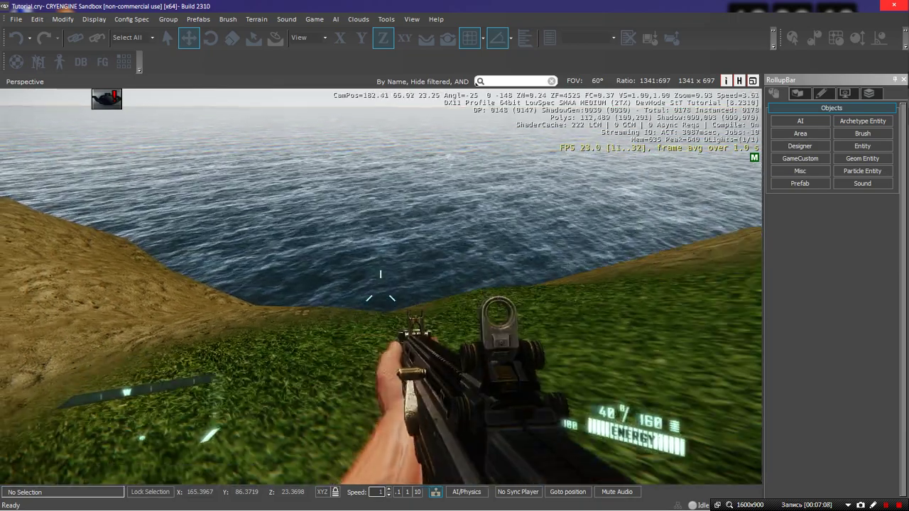
pyautogui.press('d')
pyautogui.press('s')
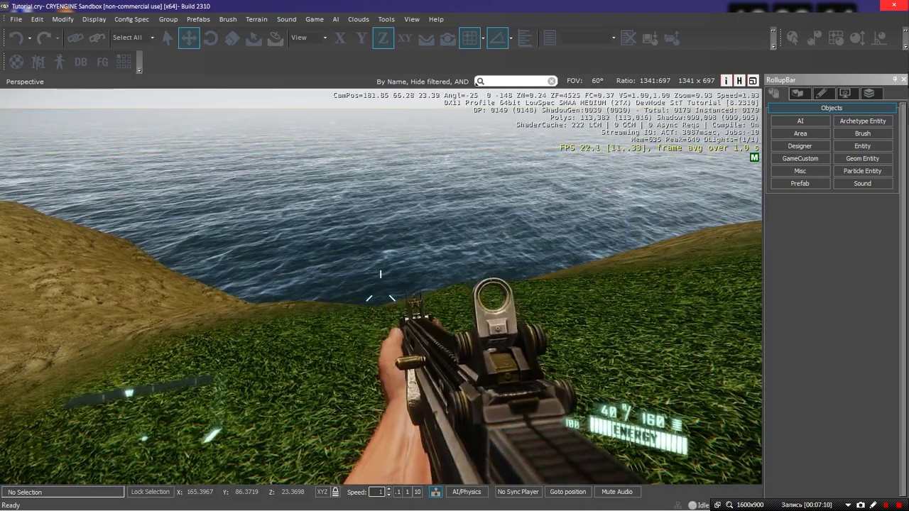
pyautogui.press('w')
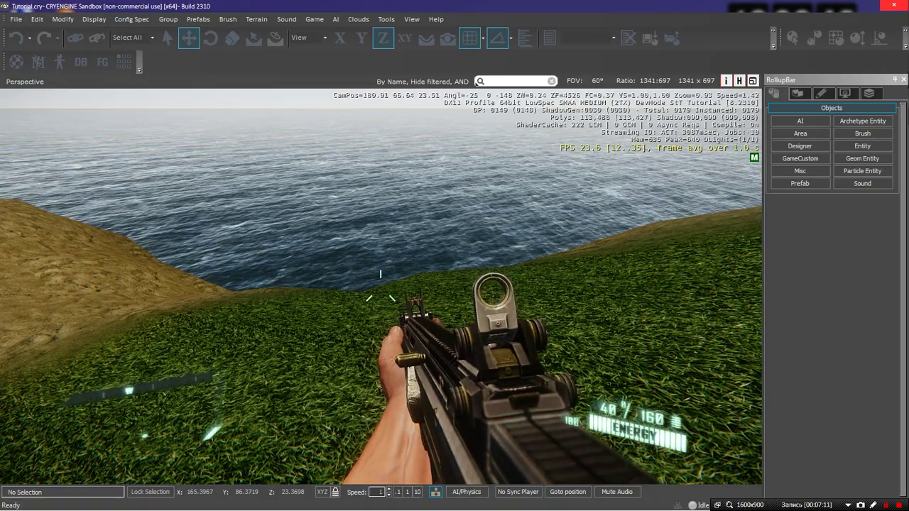
# Test the ambient sound while swimming off the coast and climbing back ashore, and leave game mode
pyautogui.press('w')
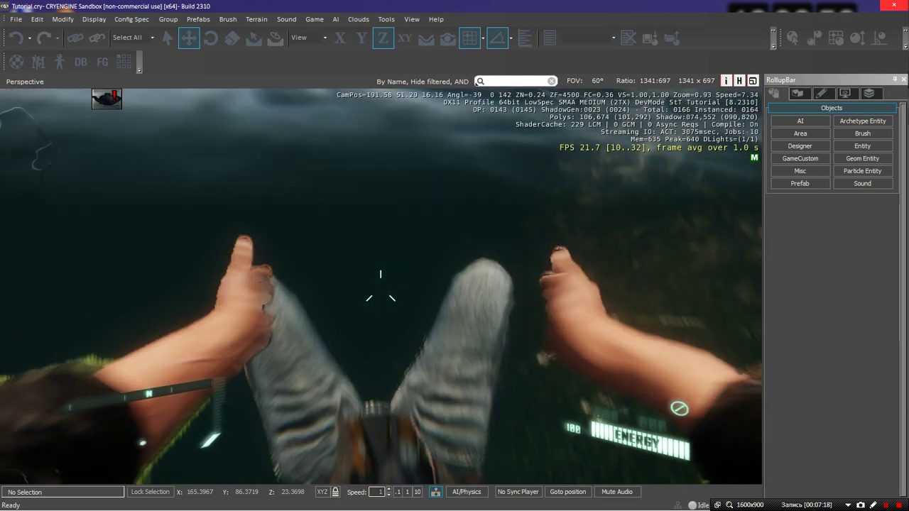
pyautogui.press('w')
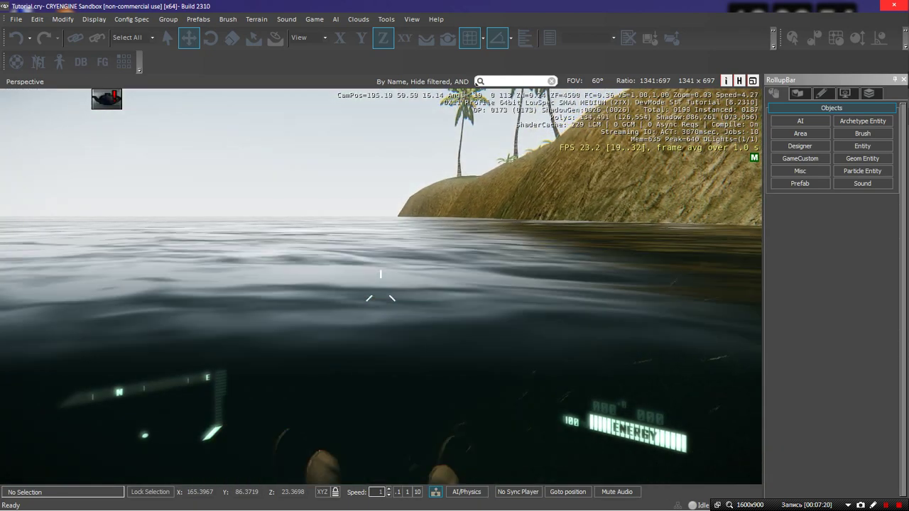
pyautogui.press('w')
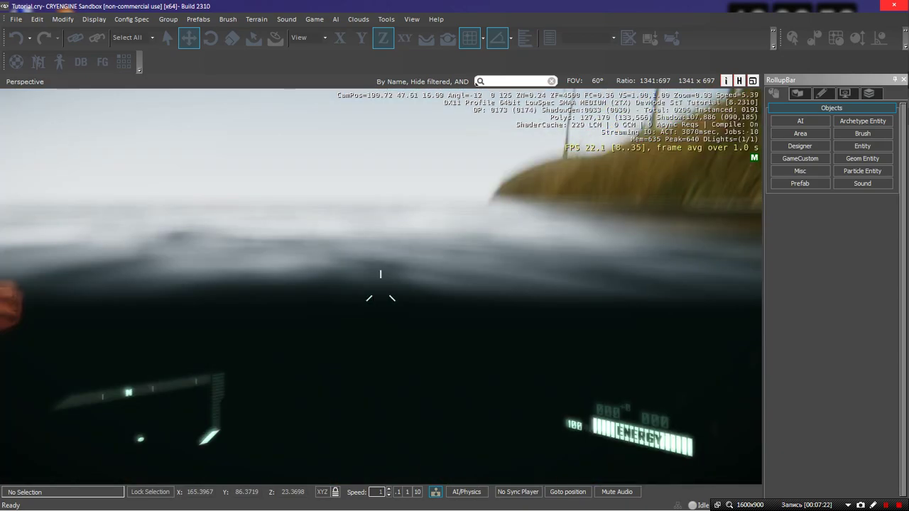
pyautogui.press('w')
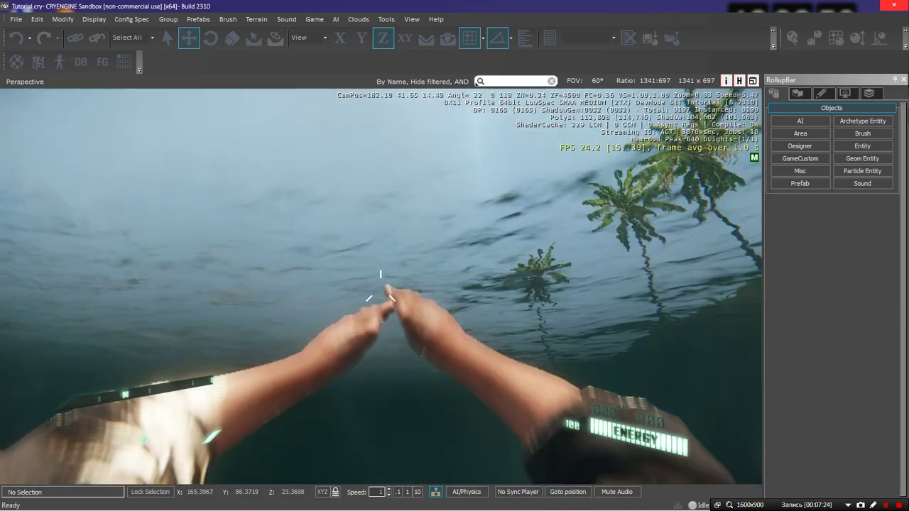
pyautogui.press('w')
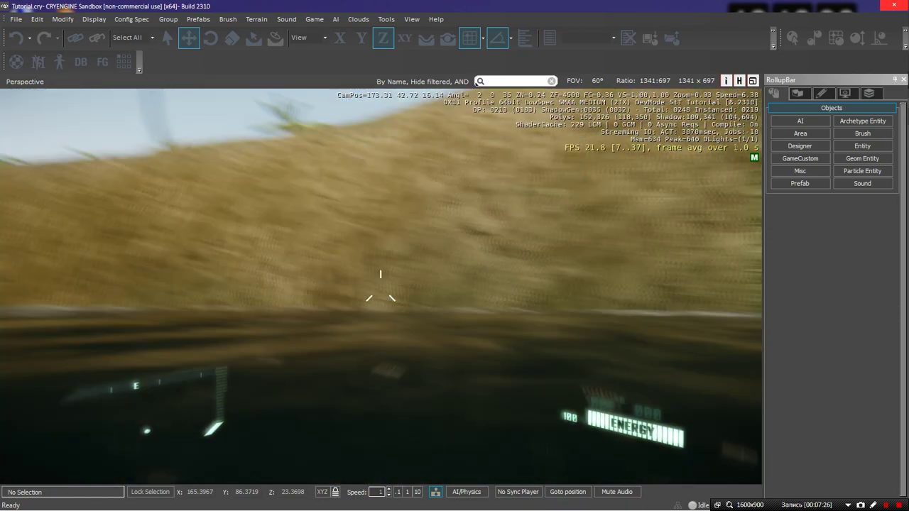
pyautogui.press('w')
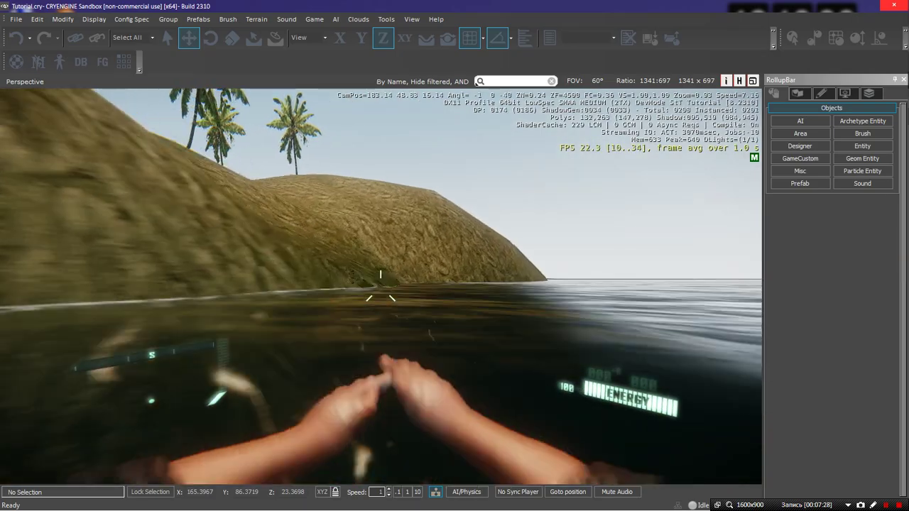
pyautogui.press('w')
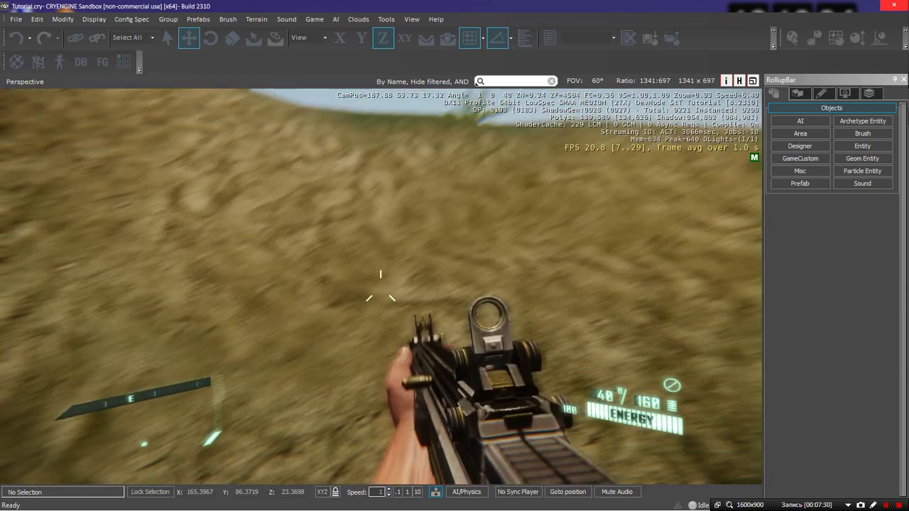
pyautogui.press('w')
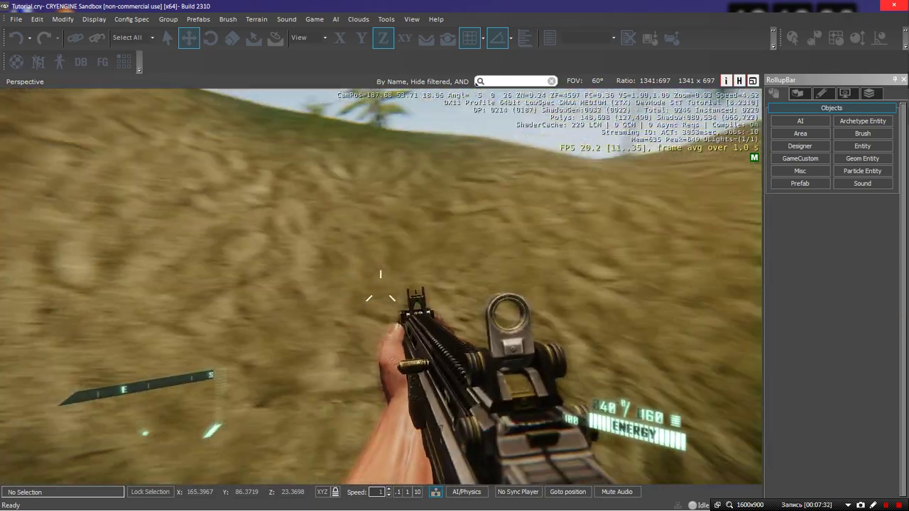
pyautogui.press('Escape')
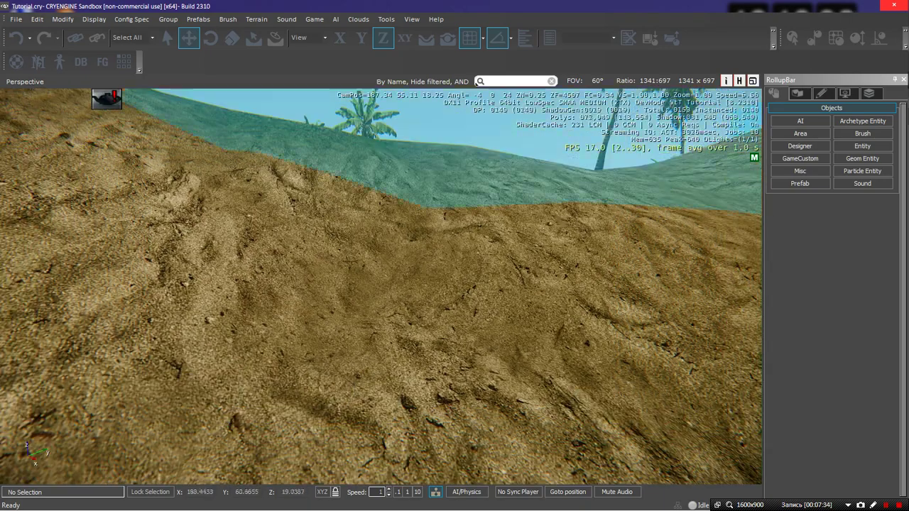
# Examine the coastline shape's coverage and its link to the ambient volume from above the island
pyautogui.press('s')
pyautogui.moveTo(414, 191)
pyautogui.mouseDown(button='right')
pyautogui.moveTo(405, 198)
pyautogui.moveTo(414, 191)
pyautogui.mouseUp(button='right')
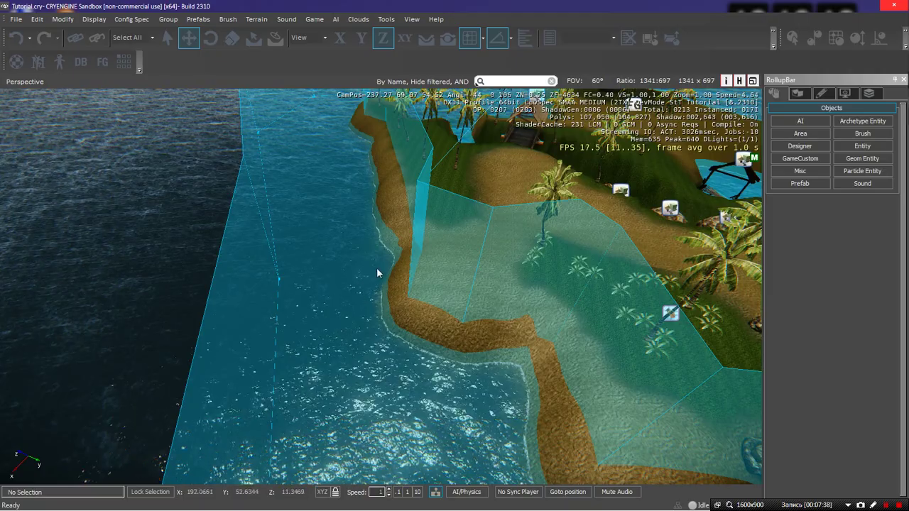
pyautogui.press('s')
pyautogui.moveTo(387, 237); pyautogui.dragTo(527, 289, button='right')
pyautogui.press('w')
pyautogui.press('w')
pyautogui.press('a')
pyautogui.press('w')
pyautogui.press('w')
pyautogui.press('w')
pyautogui.press('s')
pyautogui.press('a')
pyautogui.moveTo(310, 292); pyautogui.dragTo(311, 295, button='right')
pyautogui.press('s')
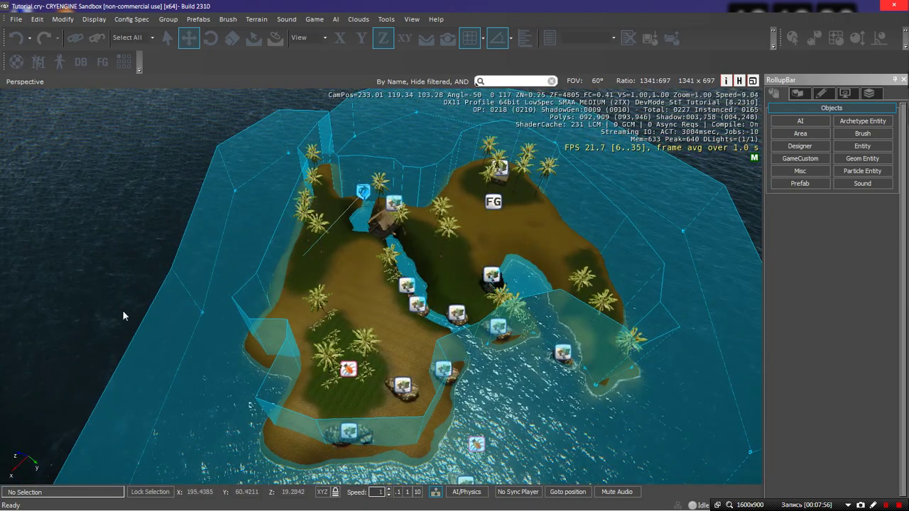
# Select the ambient volume above the covered bridge and review its sound and radius properties
pyautogui.press('s')
pyautogui.moveTo(389, 228); pyautogui.dragTo(392, 250, button='right')
pyautogui.press('w')
pyautogui.press('s')
pyautogui.press('w')
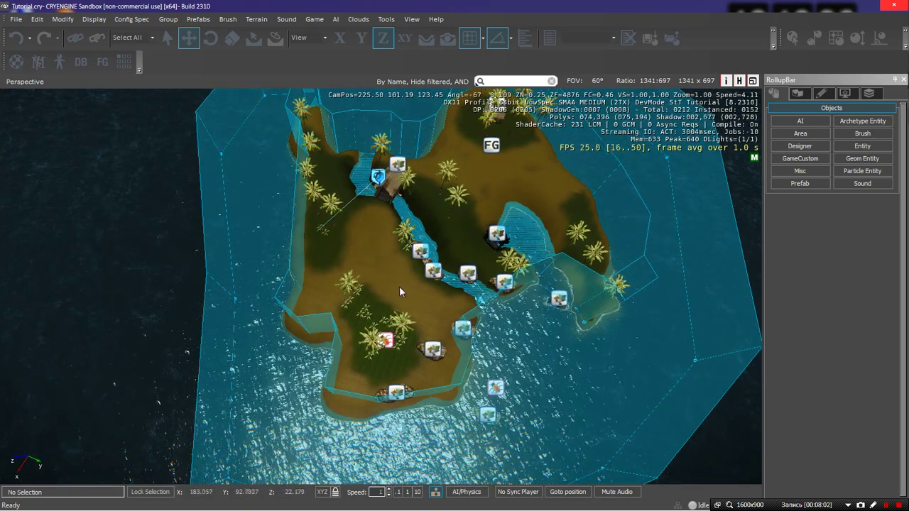
pyautogui.press('a')
pyautogui.moveTo(399, 286); pyautogui.dragTo(390, 270, button='right')
pyautogui.press('w')
pyautogui.press('d')
pyautogui.click(497, 185)
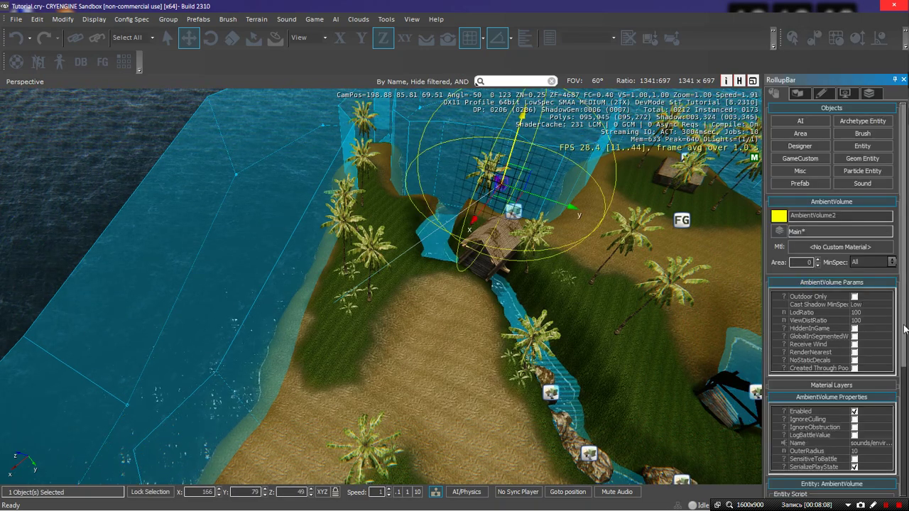
pyautogui.moveTo(905, 329); pyautogui.dragTo(907, 364)
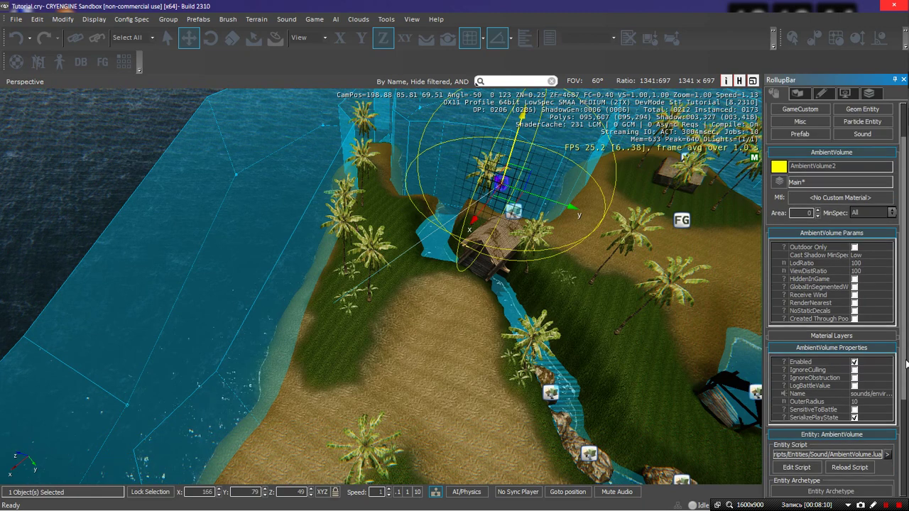
pyautogui.moveTo(904, 289); pyautogui.dragTo(904, 376)
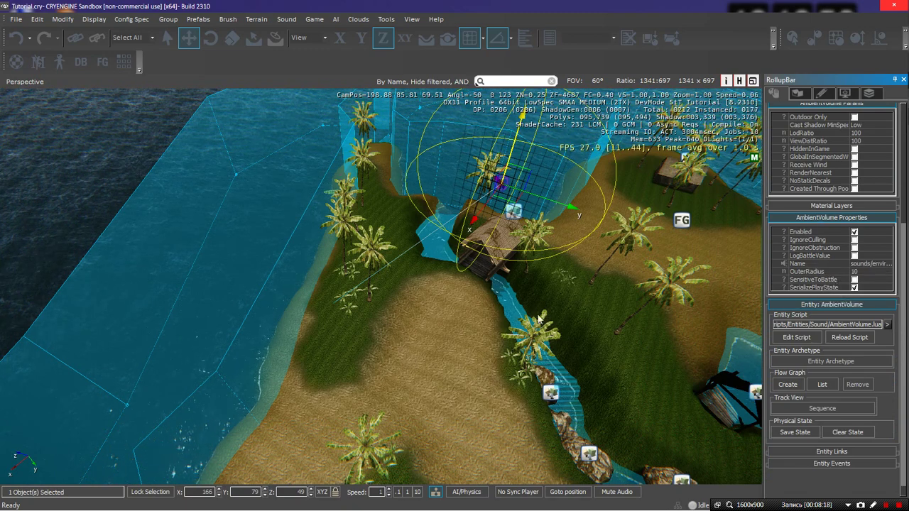
# Inspect the hilltop and the shape's walls near the covered bridge at close range
pyautogui.press('w')
pyautogui.moveTo(497, 284); pyautogui.dragTo(493, 294, button='right')
pyautogui.press('d')
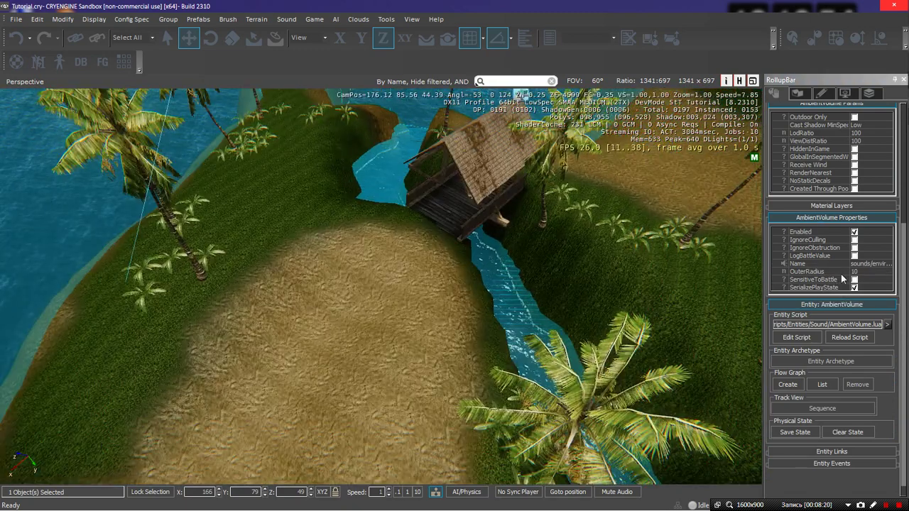
pyautogui.press('w')
pyautogui.moveTo(495, 341); pyautogui.dragTo(409, 329, button='right')
pyautogui.press('a')
pyautogui.press('s')
pyautogui.moveTo(467, 347); pyautogui.dragTo(495, 297, button='right')
pyautogui.press('w')
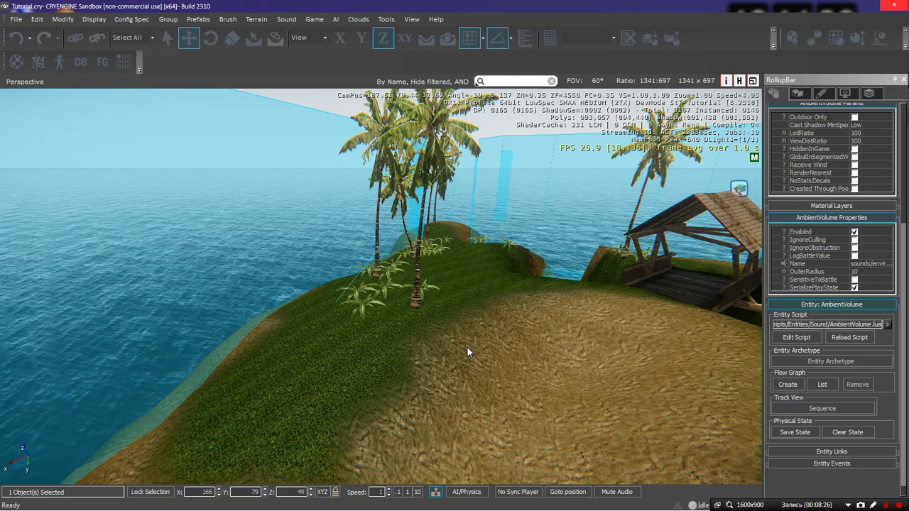